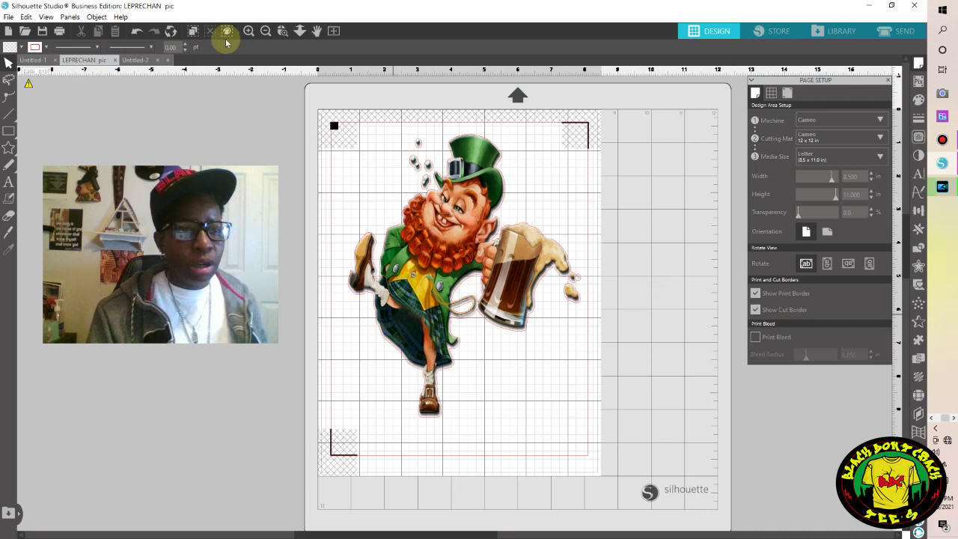
Step: Open the HATS 1 baseball cap template image from the BDCTEES folder on the desktop
click(145, 61)
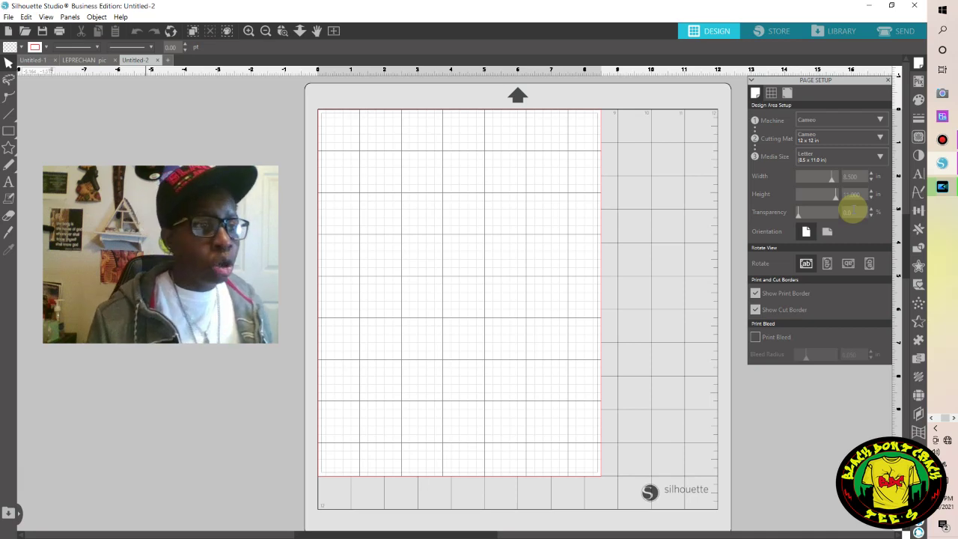
click(10, 18)
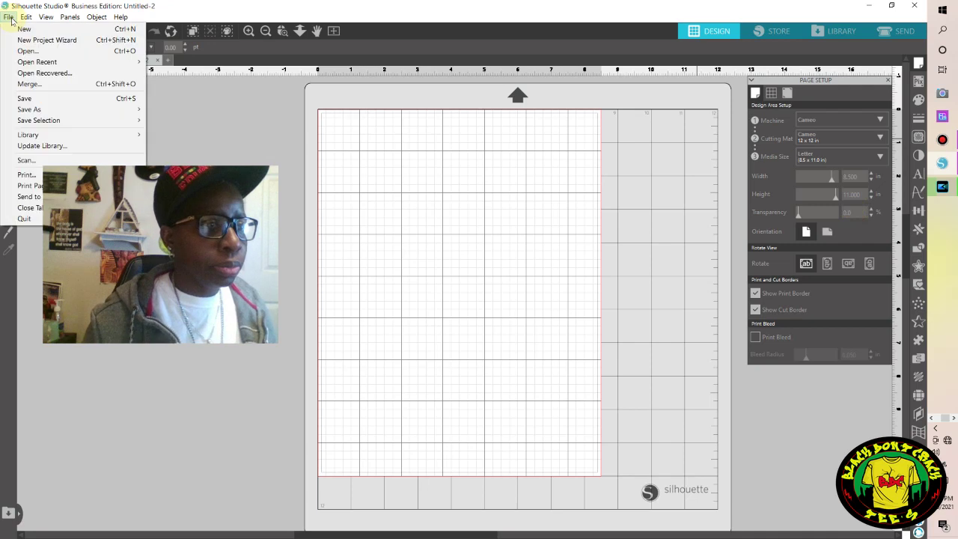
click(33, 52)
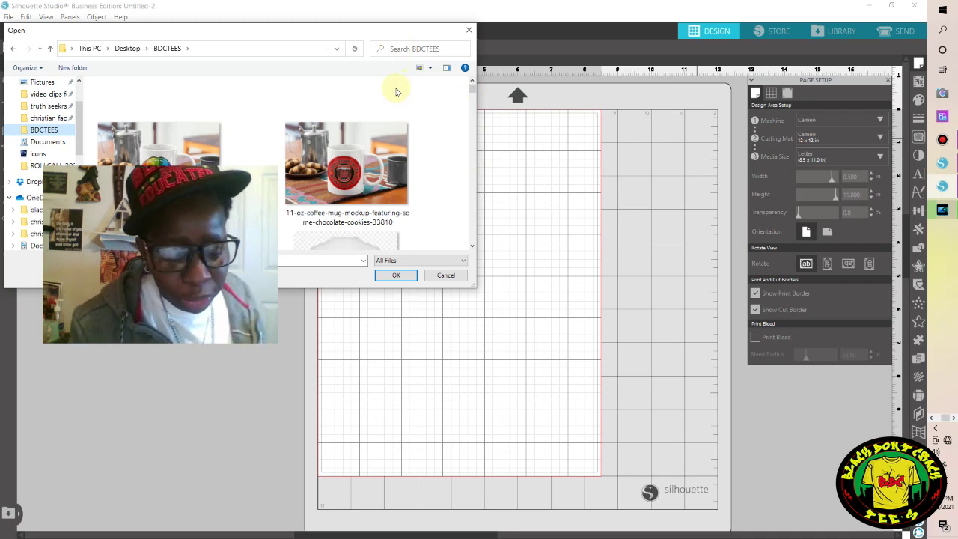
scroll(346, 153, down, 5)
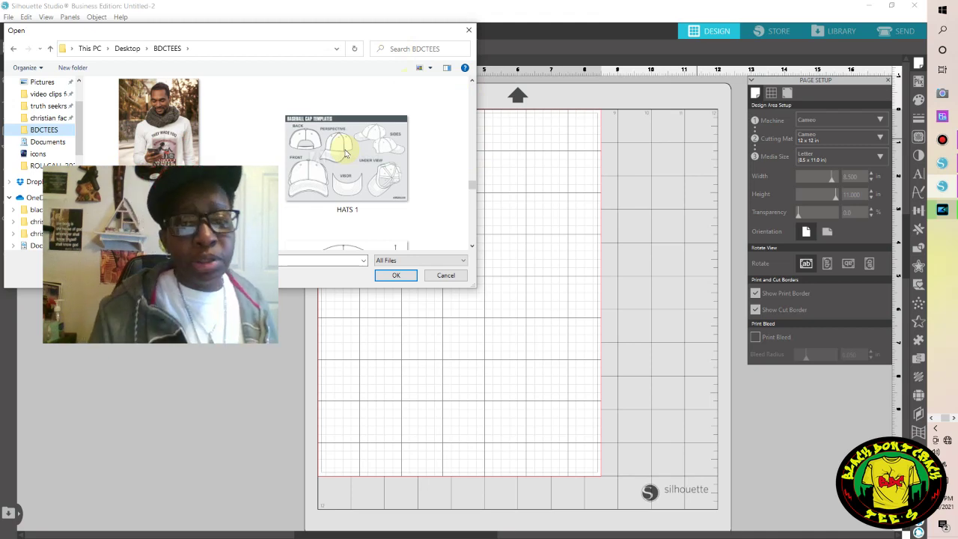
click(346, 153)
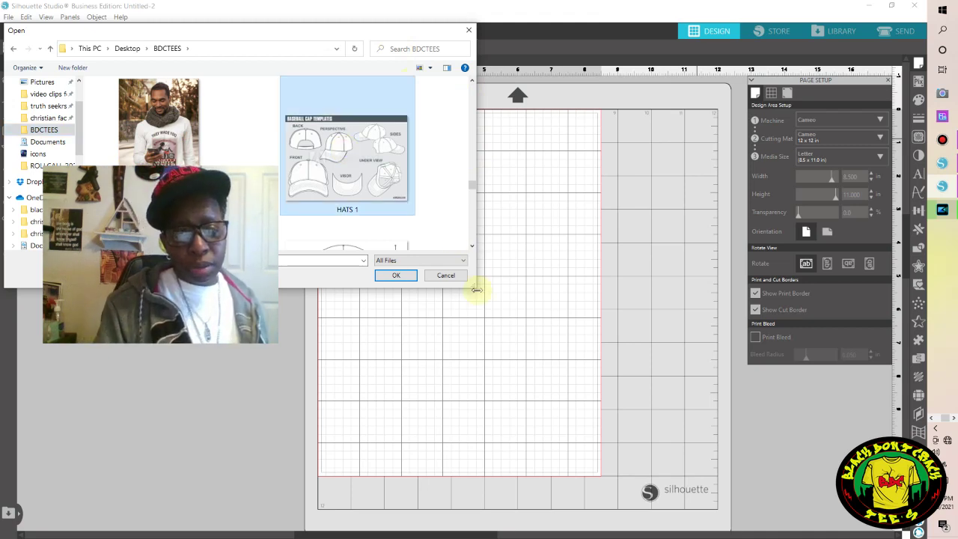
click(398, 276)
click(400, 279)
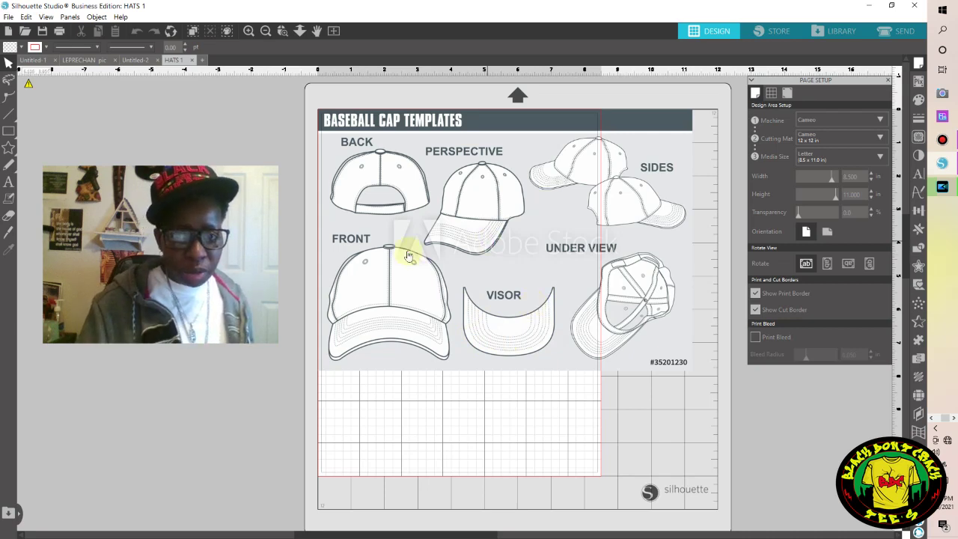
Step: Shift the cap template image about 1.5 in past the page's left edge and select the whole image as the trace area
drag(406, 252, 440, 254)
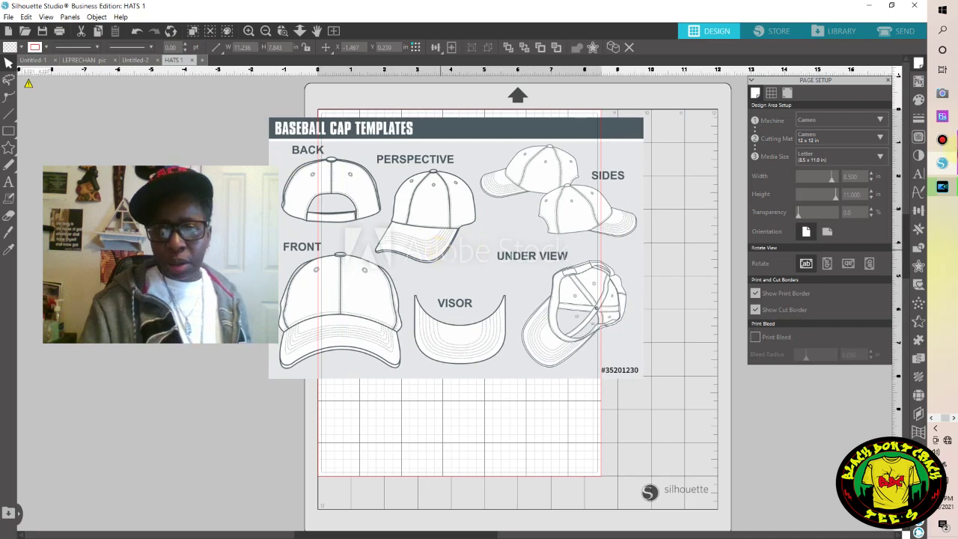
click(719, 100)
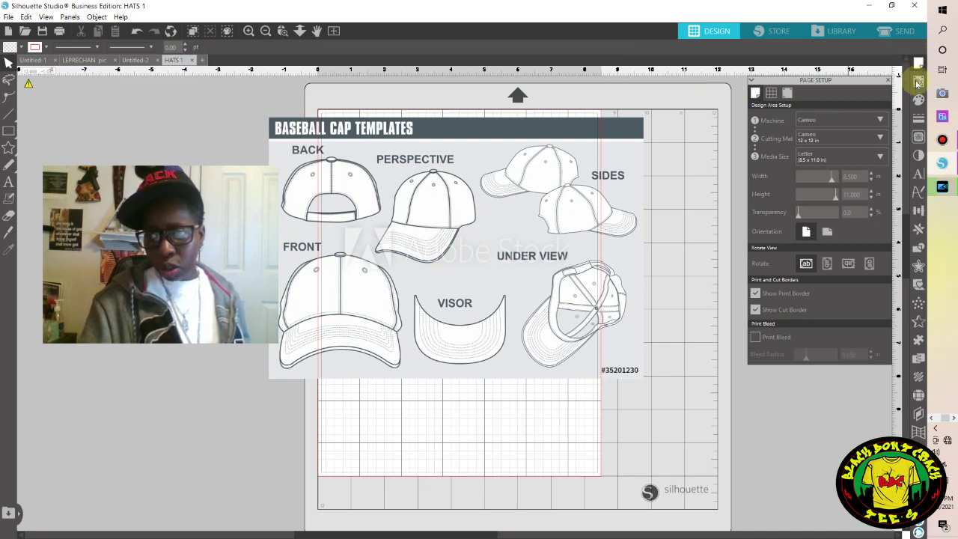
click(918, 138)
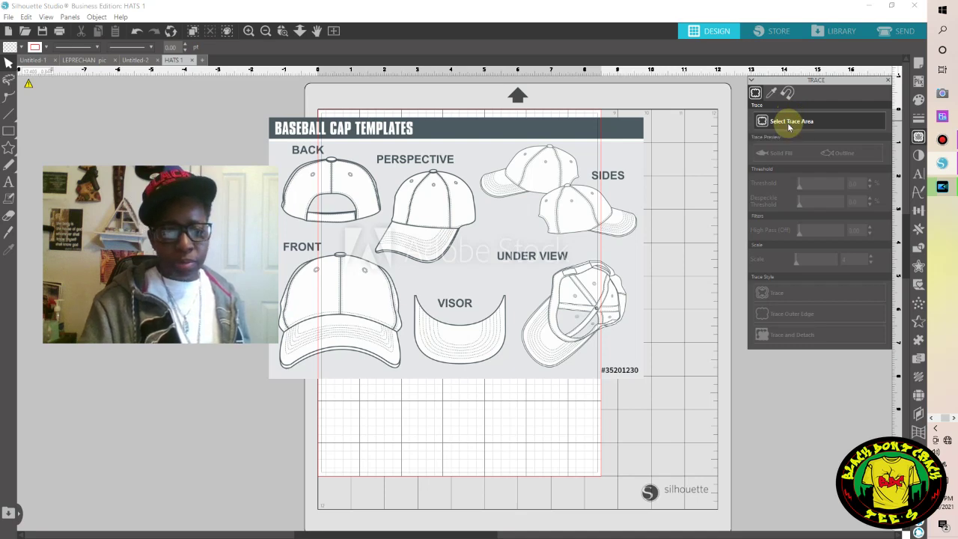
click(787, 122)
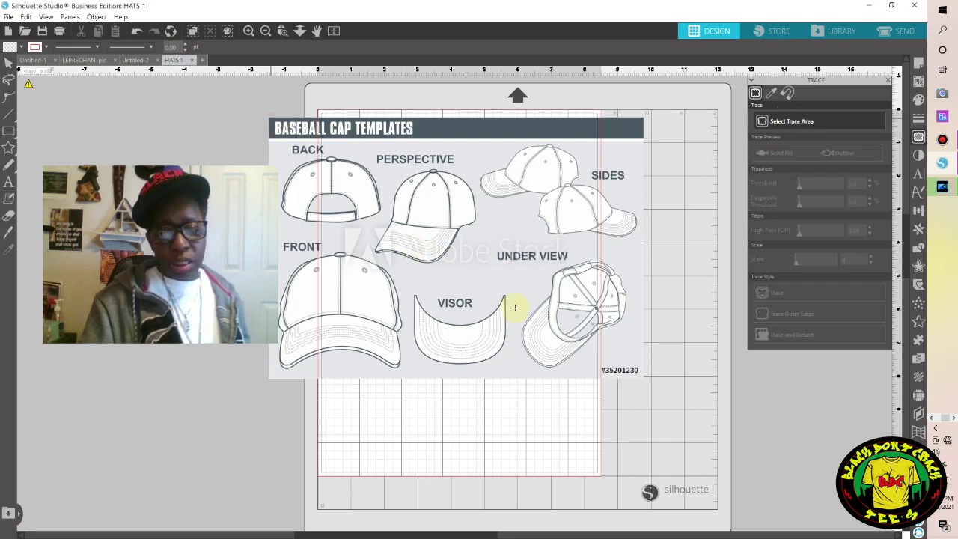
drag(614, 364, 644, 377)
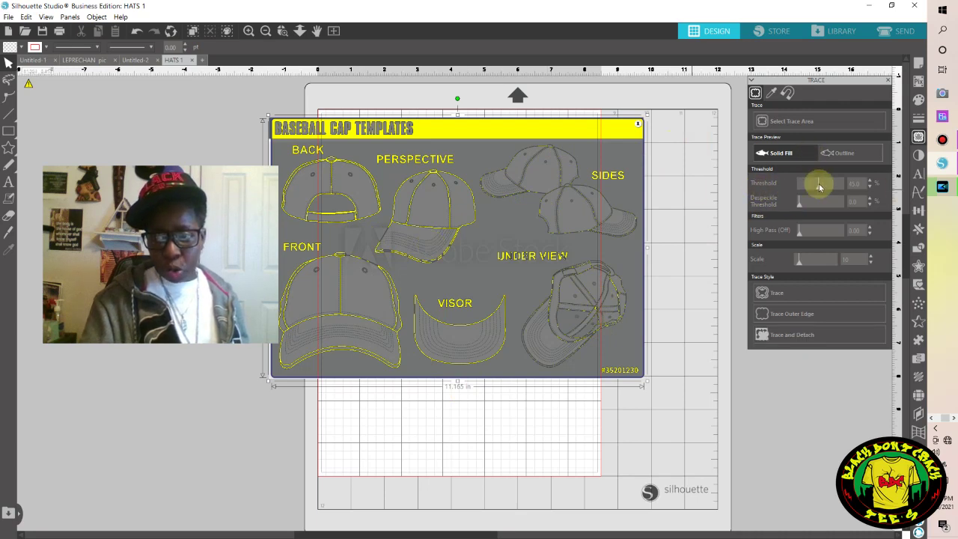
Step: Raise the trace threshold to about 82% so the cap lines fill without the watermark, and apply Trace and Detach
drag(819, 187, 837, 191)
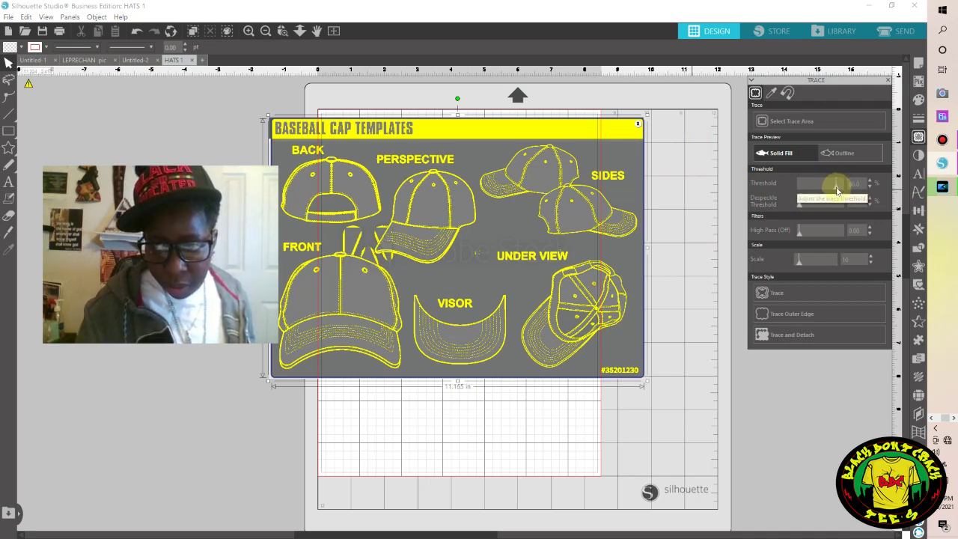
drag(837, 191, 835, 187)
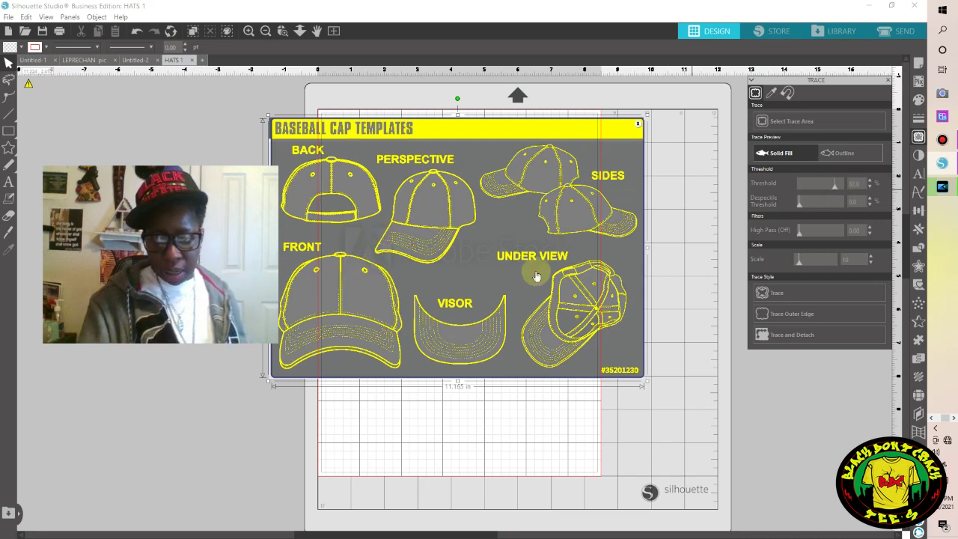
click(805, 339)
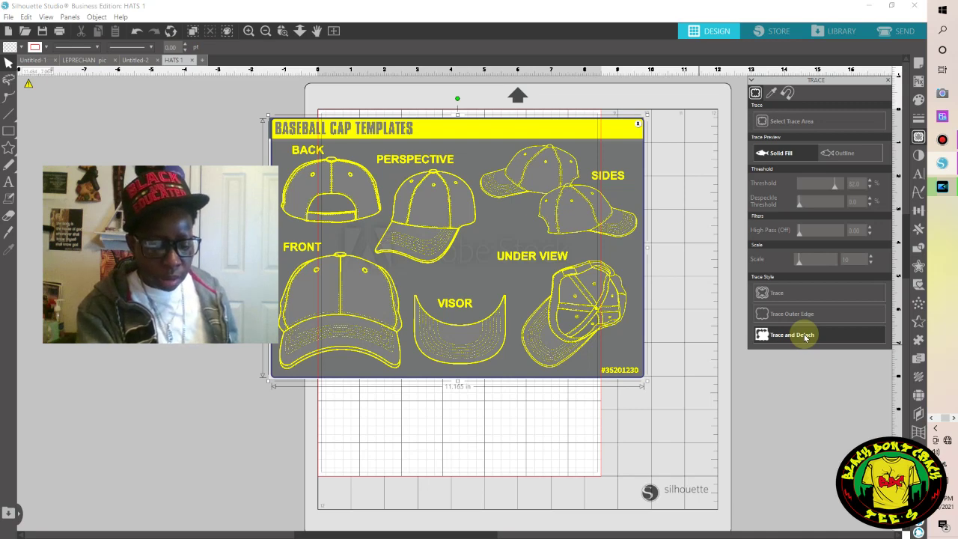
click(804, 335)
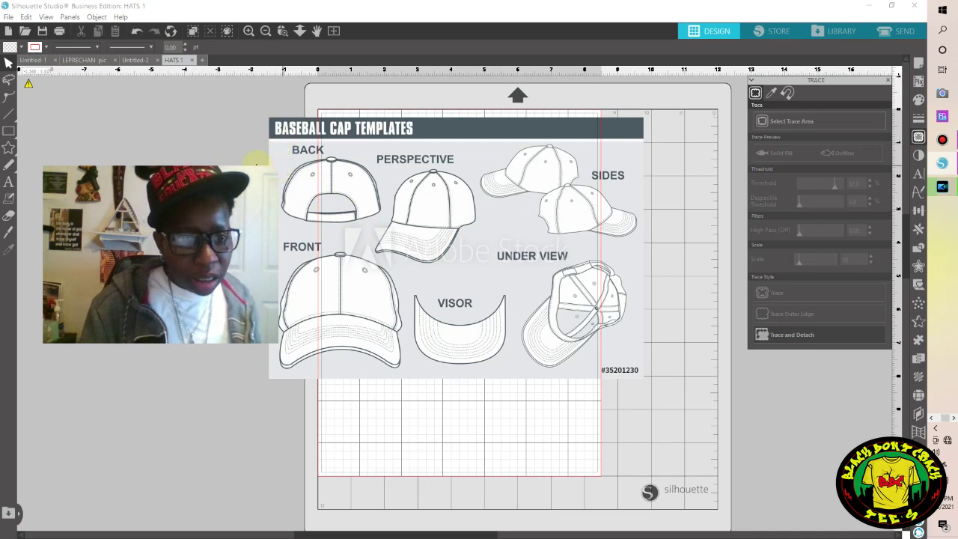
Step: Pull the leftover background image away from the detached cap drawings and delete it
drag(284, 167, 2, 179)
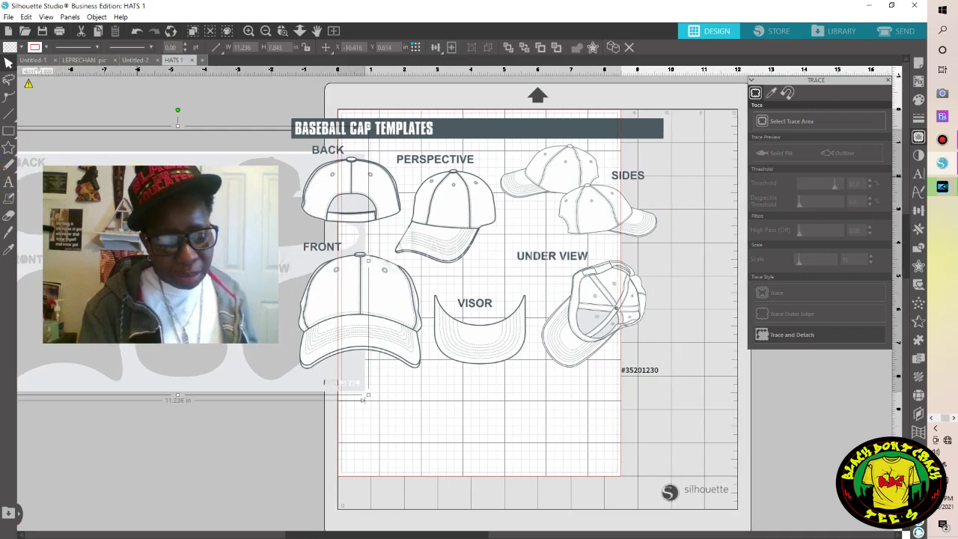
key(Delete)
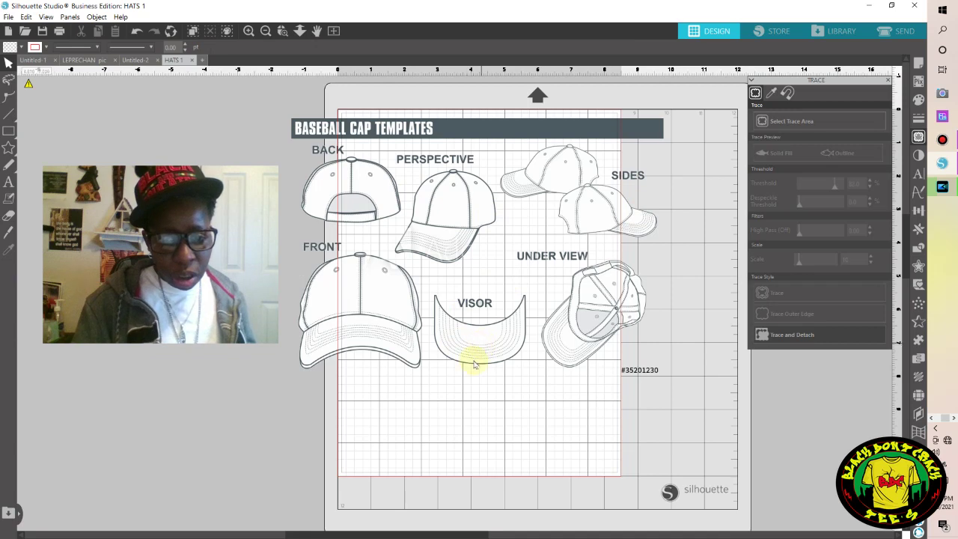
Step: Set the visor drawing aside off the page and delete all the other cap drawings, labels and the title banner
drag(467, 371, 247, 378)
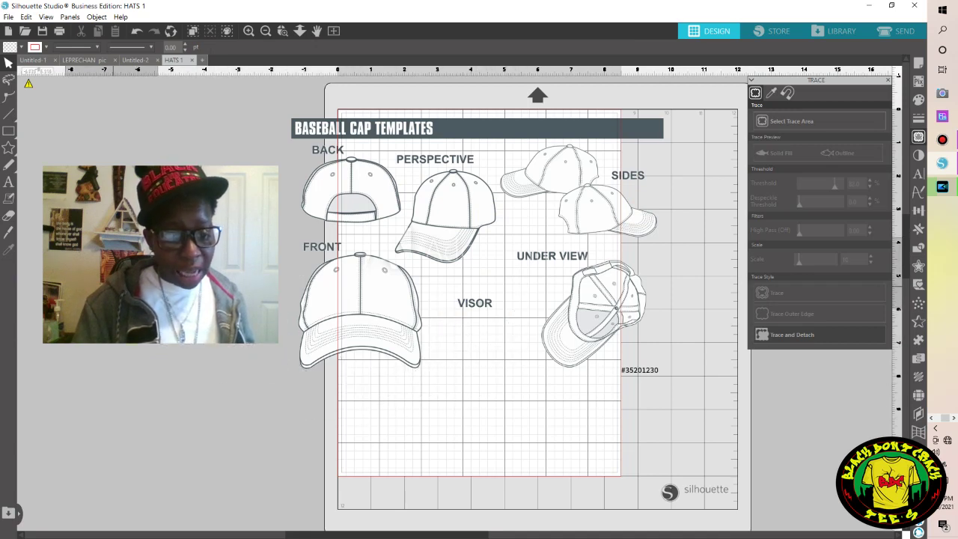
key(Delete)
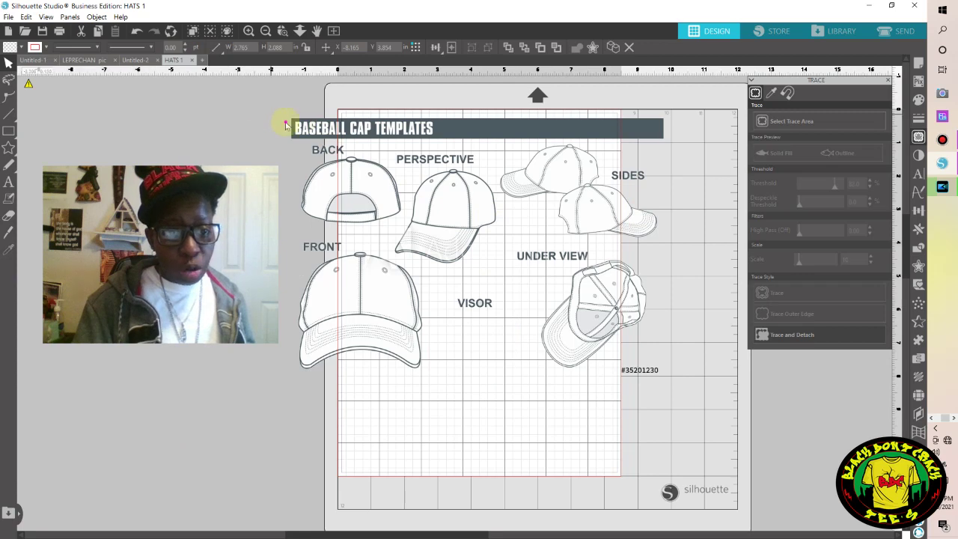
key(ctrl+a)
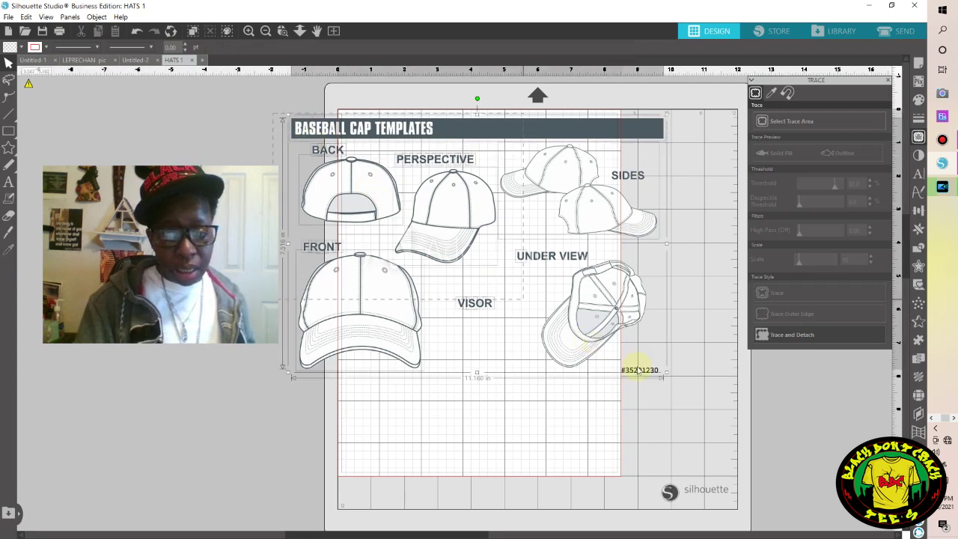
drag(673, 384, 685, 390)
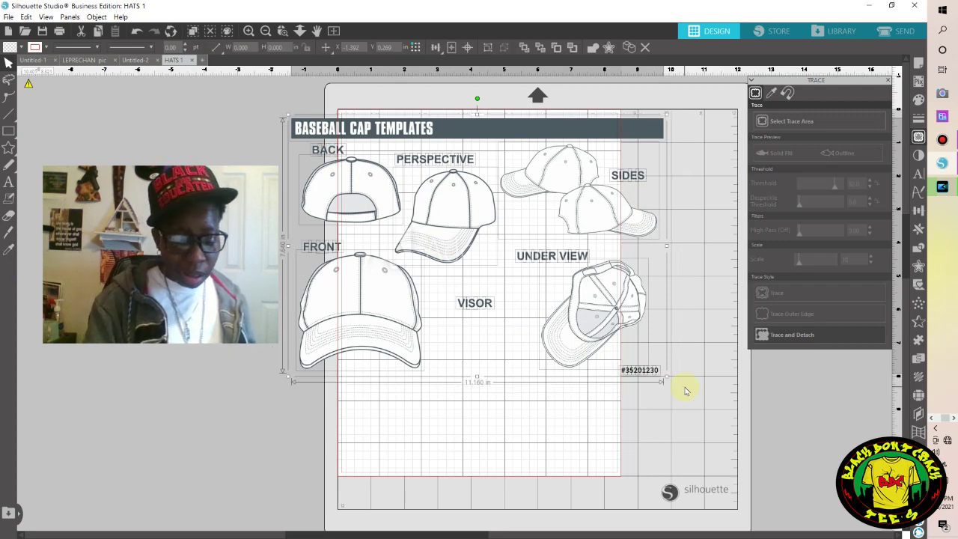
key(Delete)
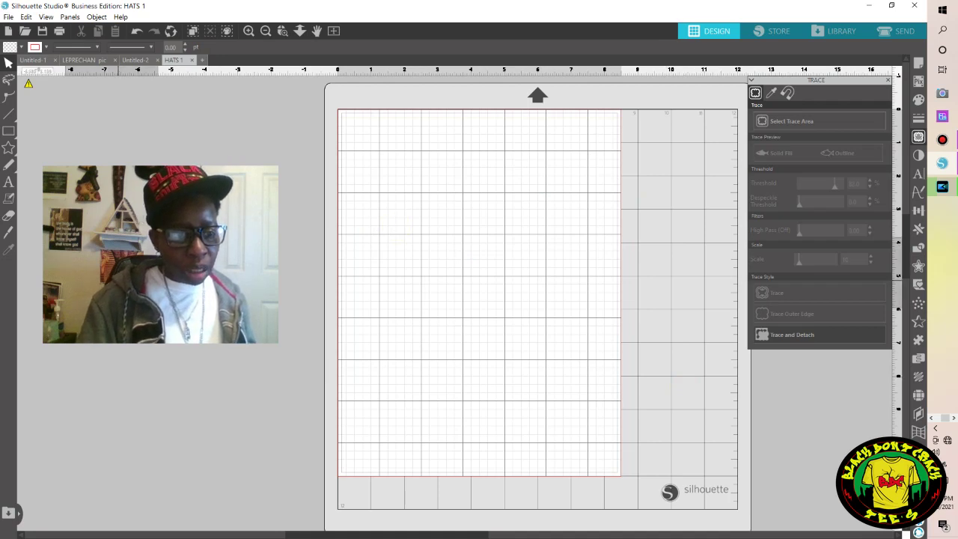
Step: Bring the visor drawing back onto the page and place it near the page's centre
key(ctrl+v)
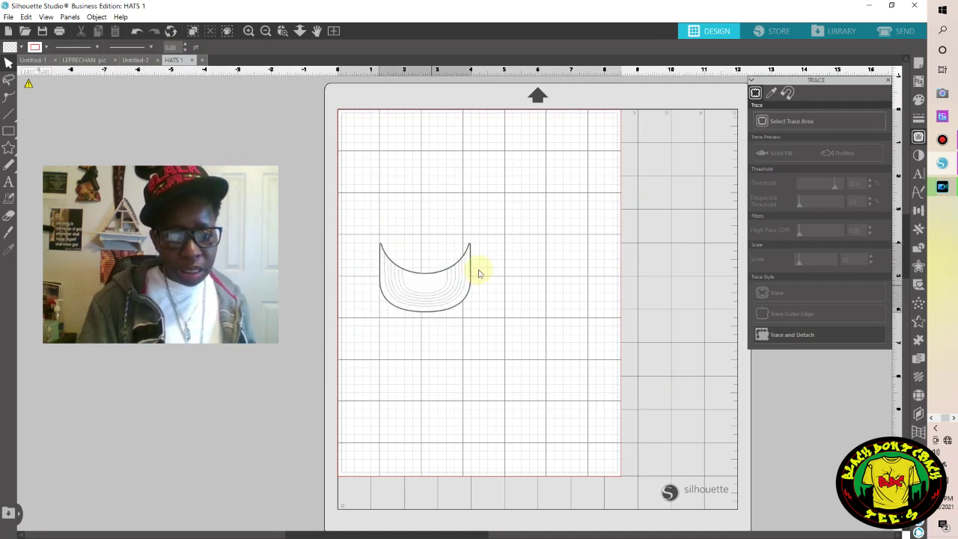
drag(476, 281, 490, 281)
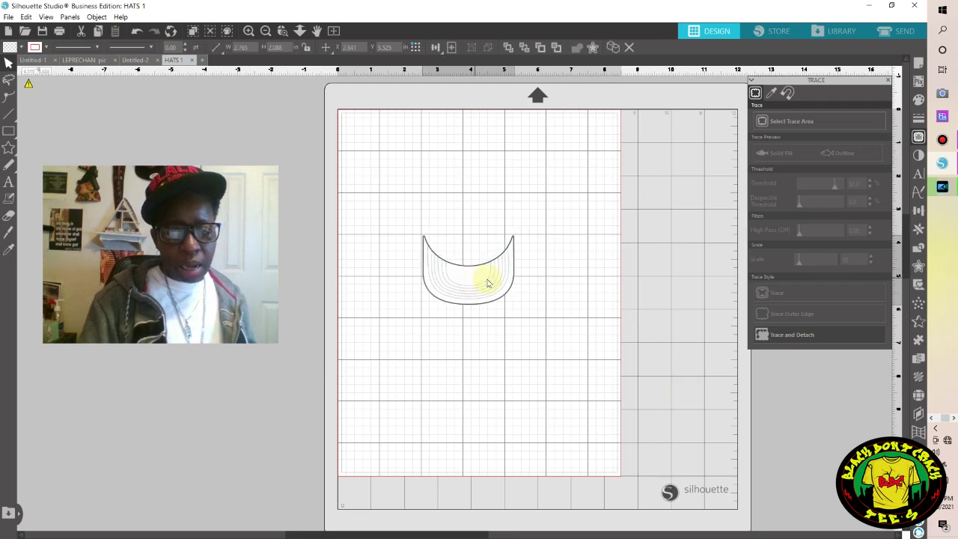
click(722, 433)
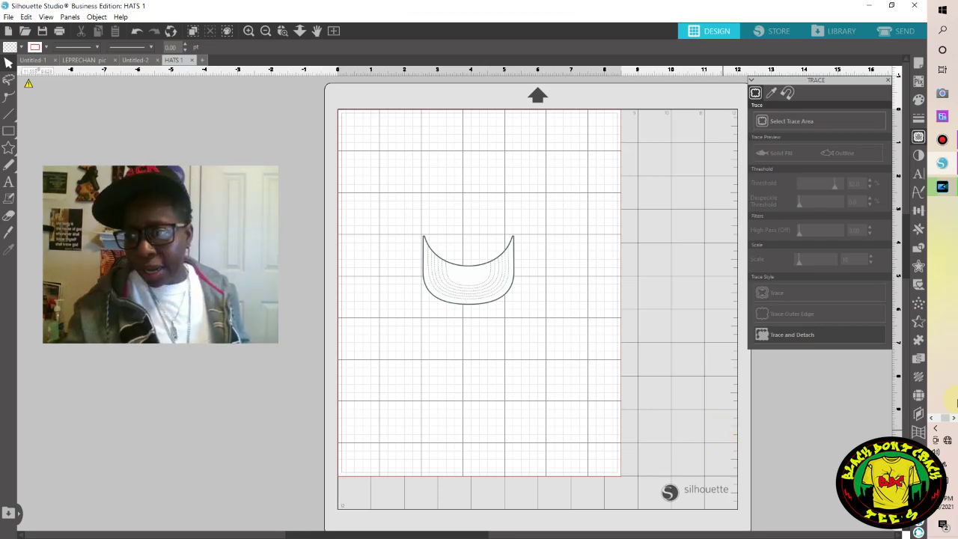
Step: Resize the visor drawing to 7 in wide and 4.5 in high
click(478, 282)
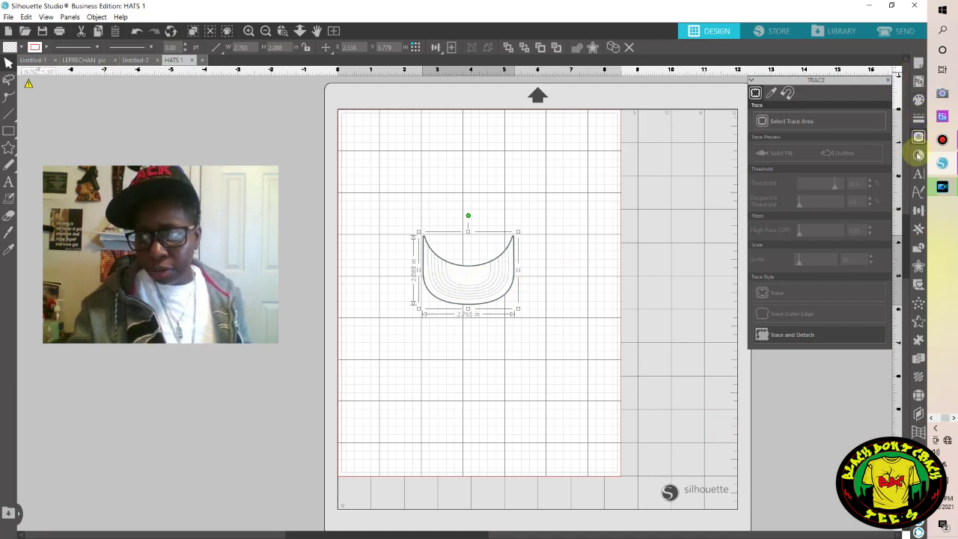
click(917, 212)
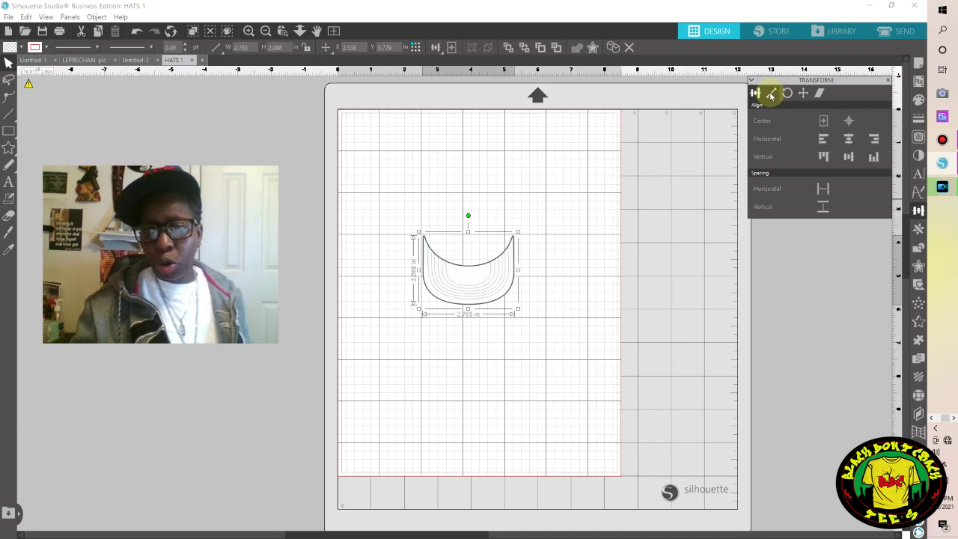
click(770, 95)
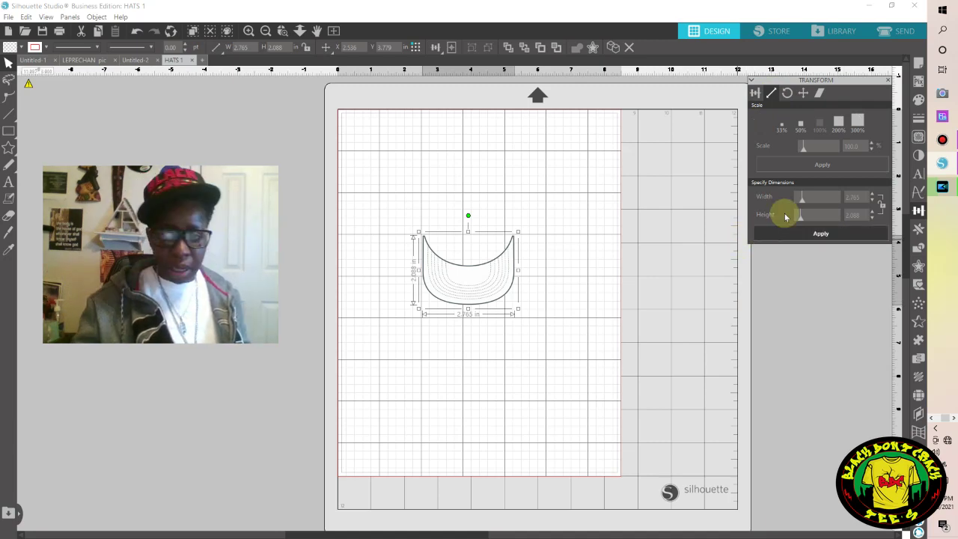
double_click(860, 196)
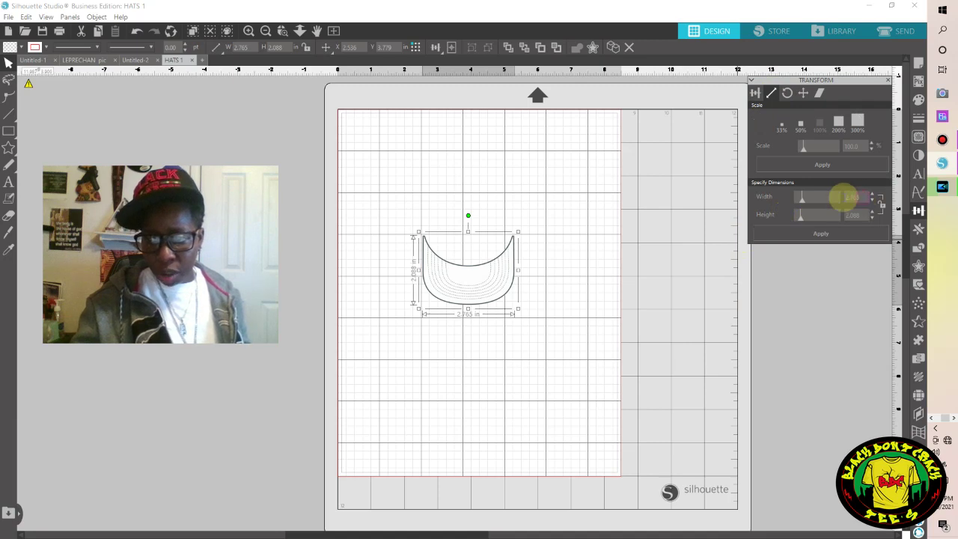
text(7)
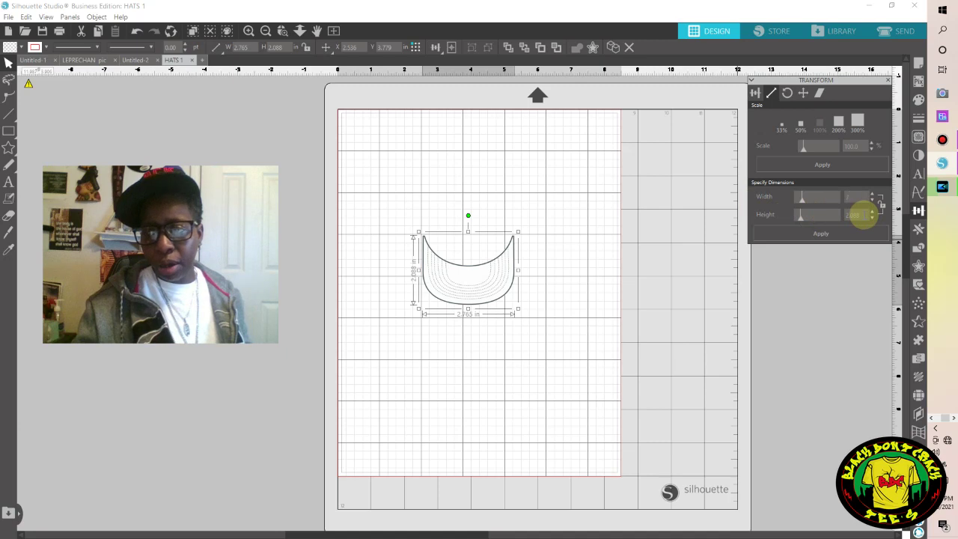
click(862, 215)
key(BackSpace)
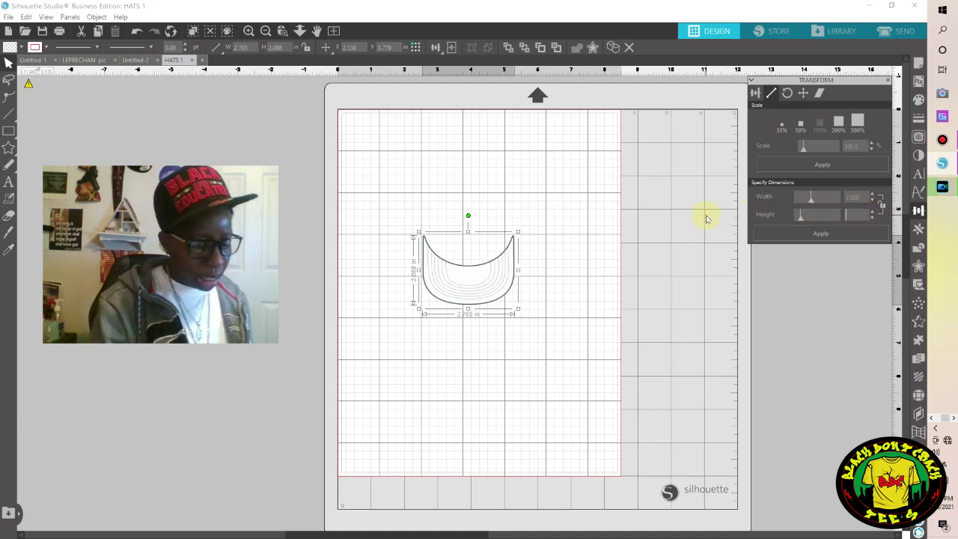
text(4)
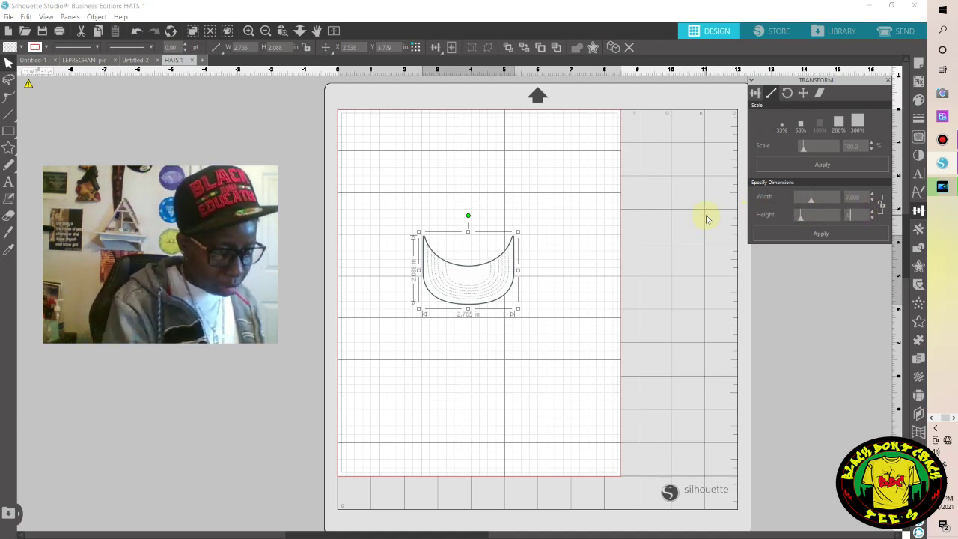
text(.)
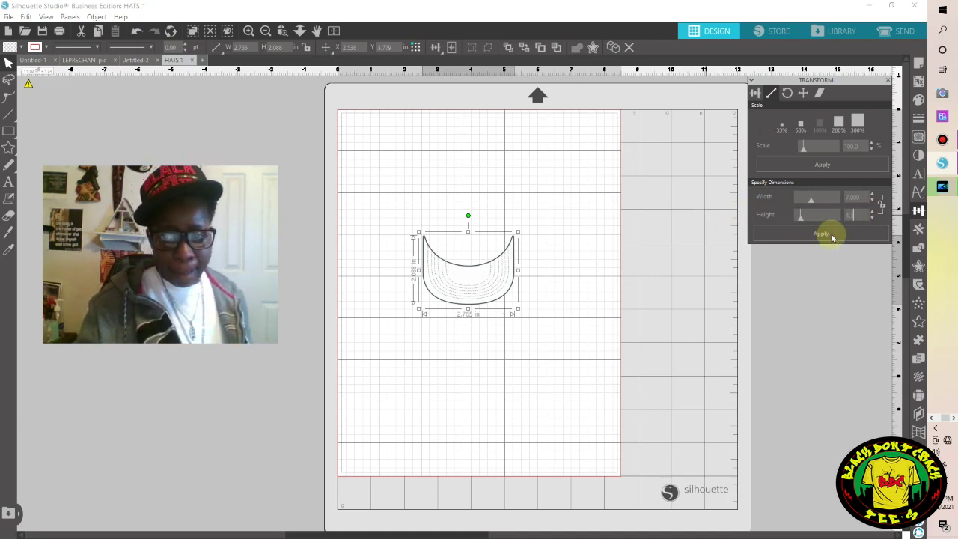
click(831, 237)
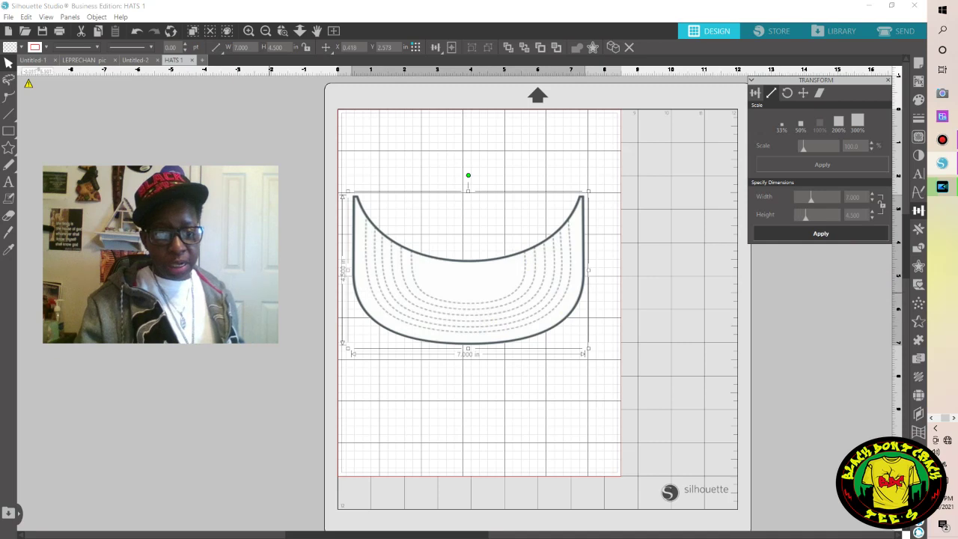
click(151, 406)
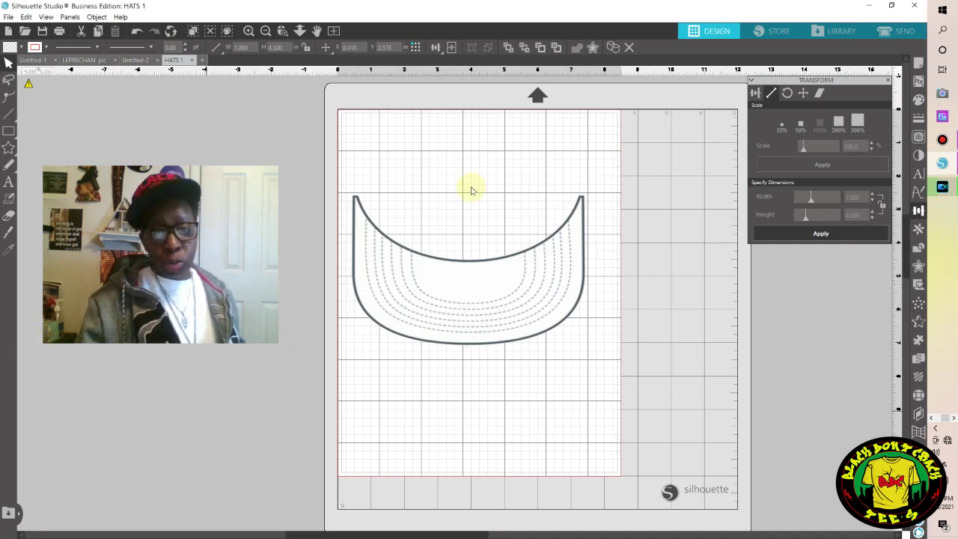
Step: Merge the Egyptian symbols pattern image into the current design
click(9, 16)
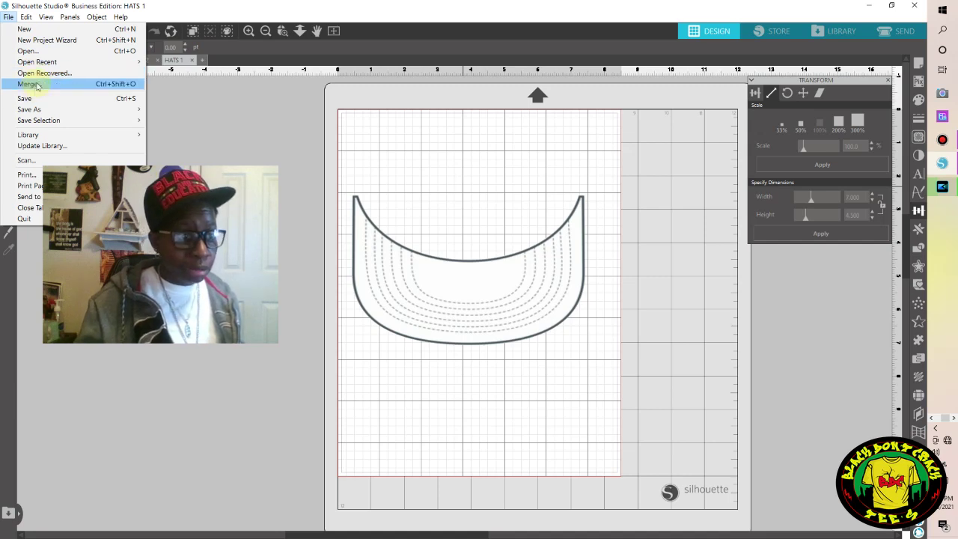
click(36, 85)
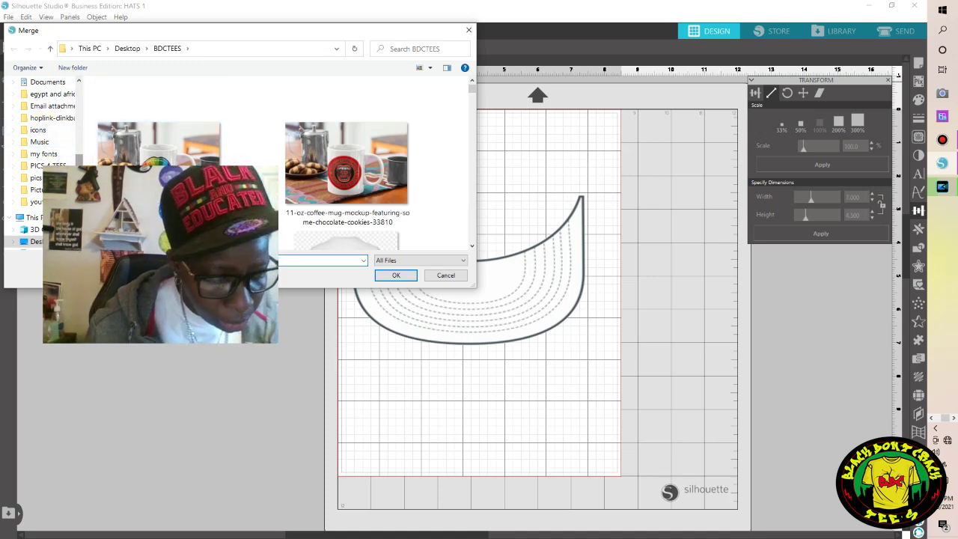
click(395, 274)
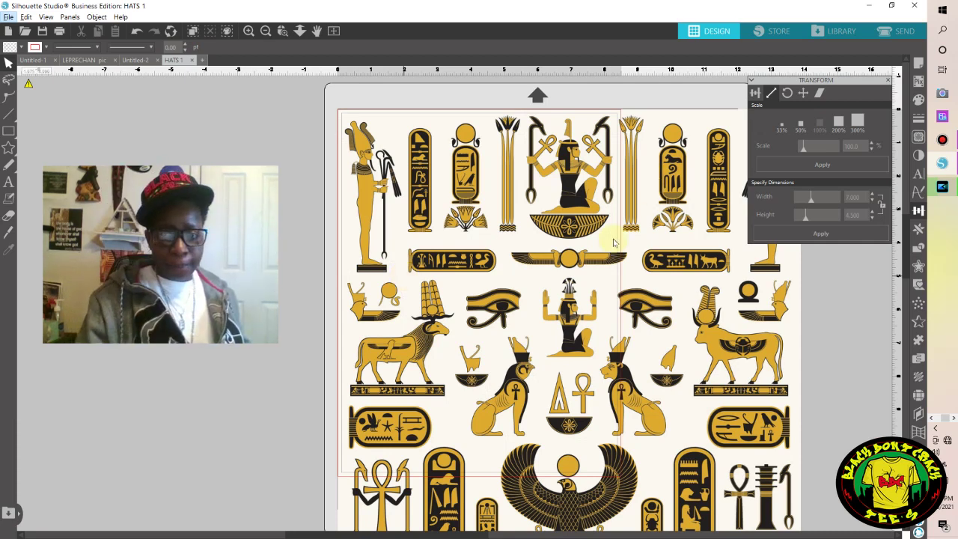
Step: Shrink the Egyptian pattern image to about 5.4 in wide and place it off the page beside the visor
click(570, 320)
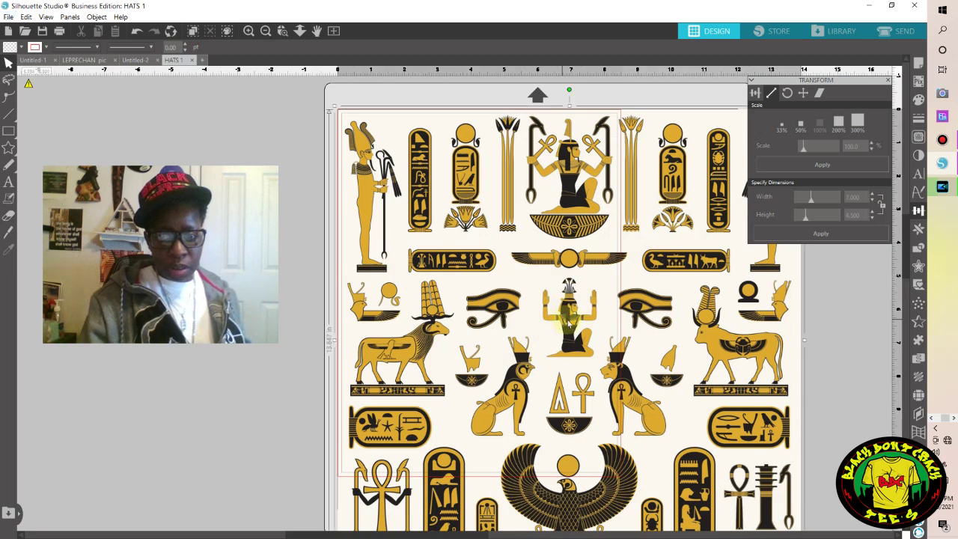
drag(576, 320, 175, 289)
mouse_move(275, 295)
mouse_down()
mouse_move(284, 307)
mouse_move(285, 297)
mouse_up()
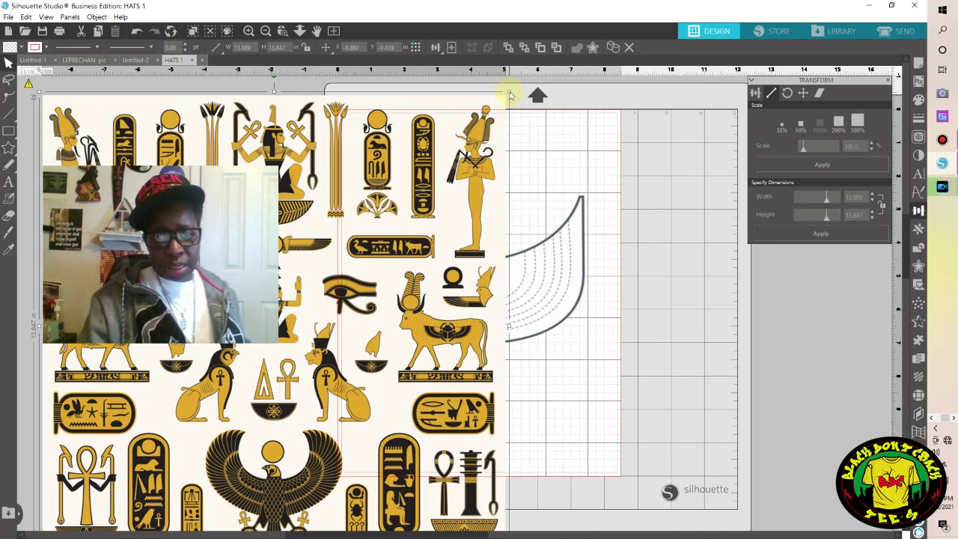
drag(508, 92, 473, 127)
drag(436, 155, 226, 372)
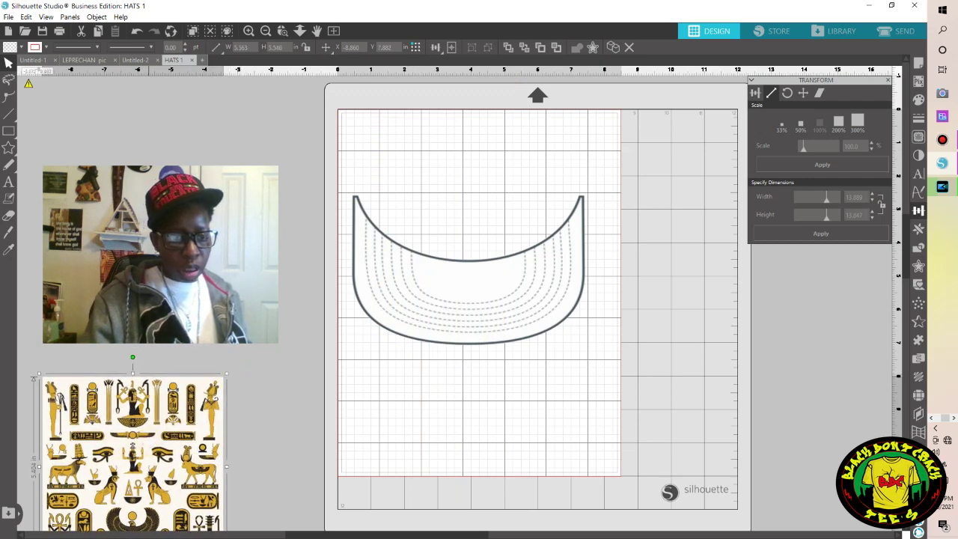
drag(155, 439, 228, 168)
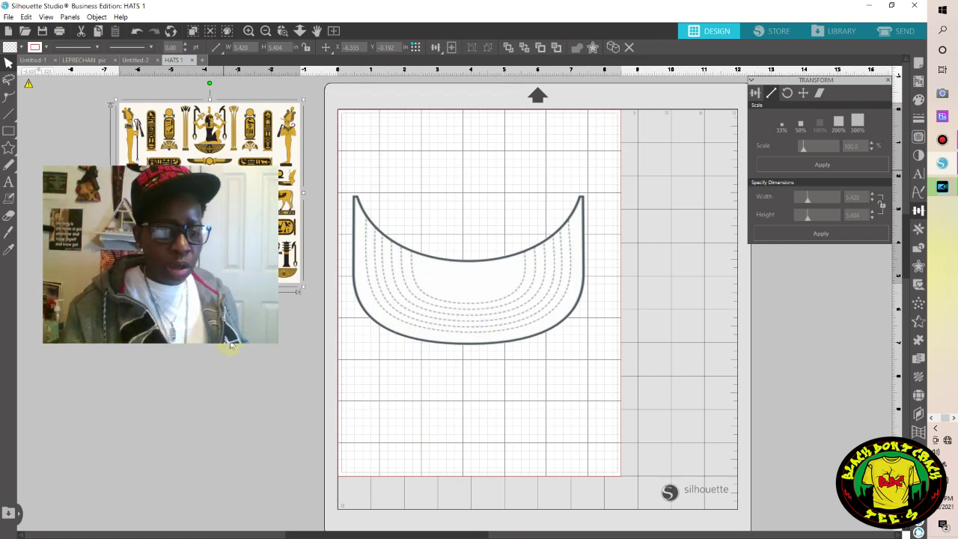
click(261, 361)
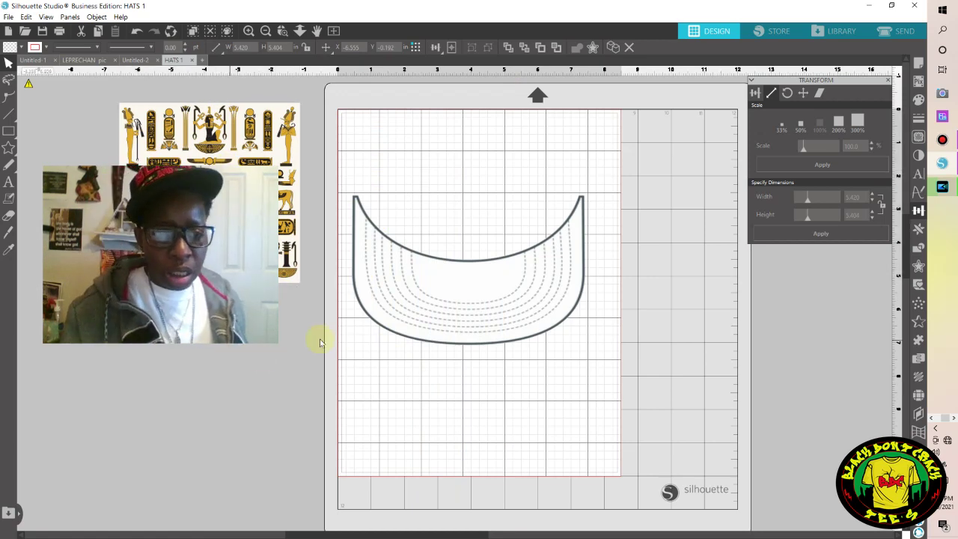
Step: Fill the visor with the Egyptian pattern by sampling the merged image with the Eyedropper
click(435, 304)
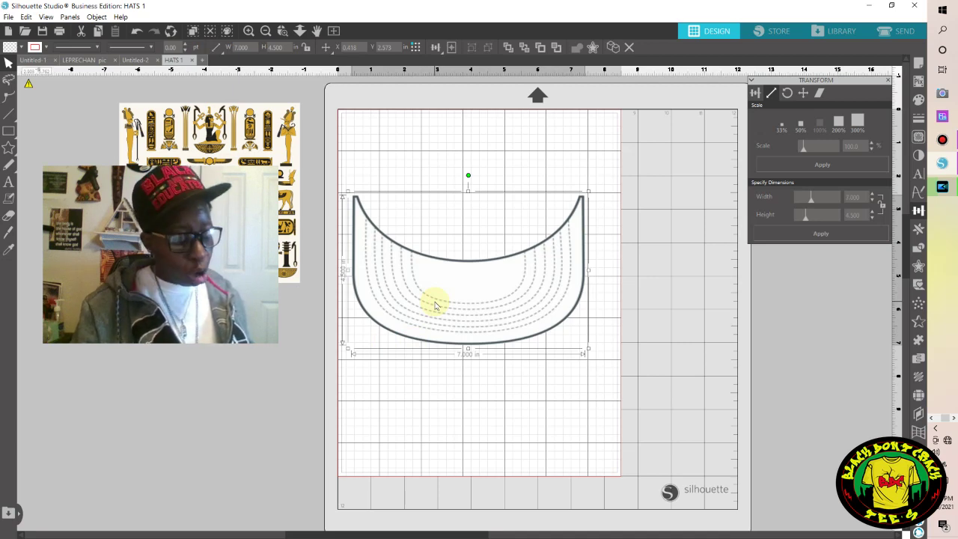
key(i)
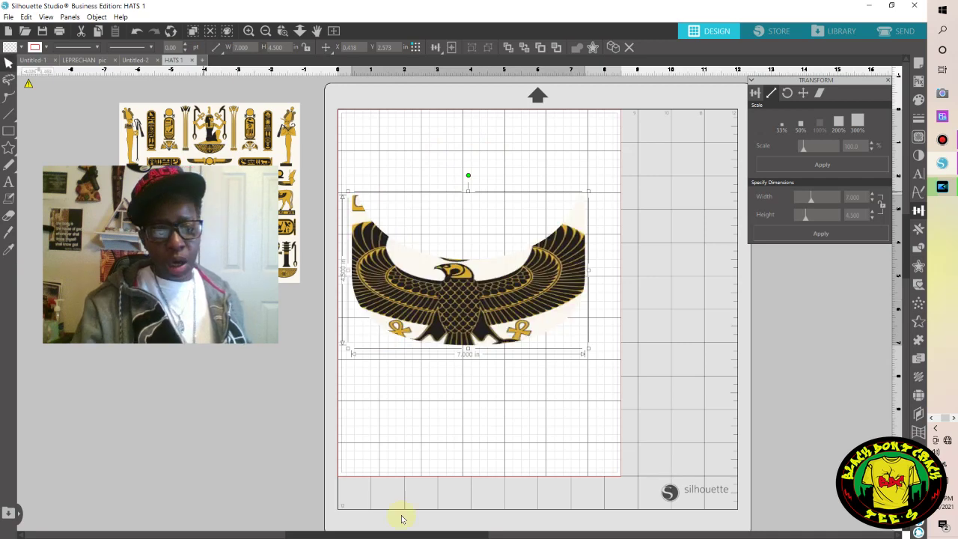
click(830, 433)
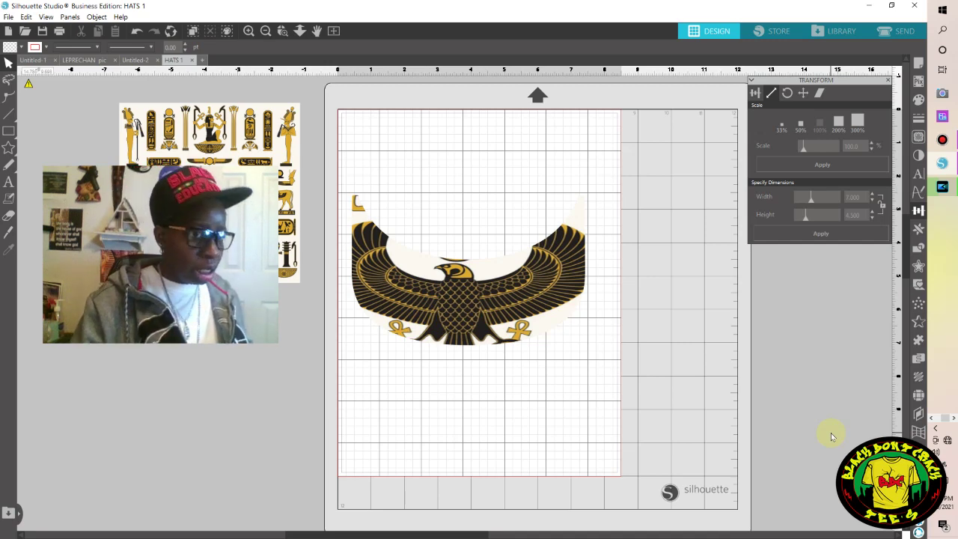
Step: Undo the Egyptian pattern fill on the visor and deselect it
click(137, 33)
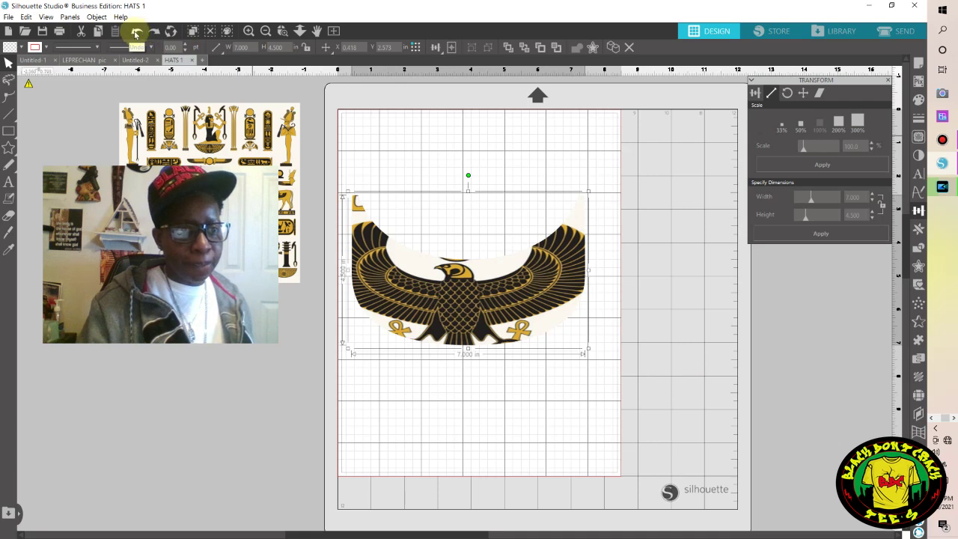
click(137, 33)
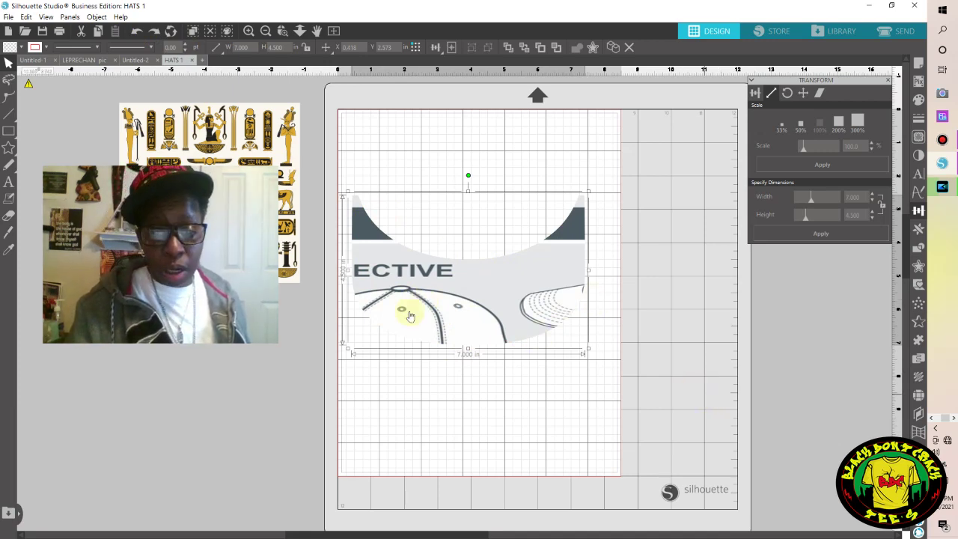
click(714, 414)
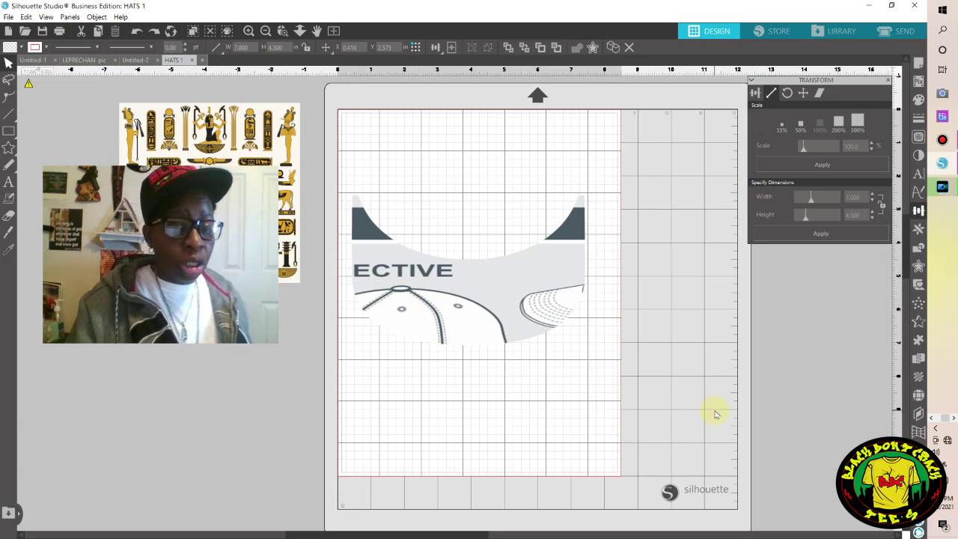
Step: Apply the Egyptian pattern to the visor again with the Eyedropper, sampling the image beside the page
click(440, 305)
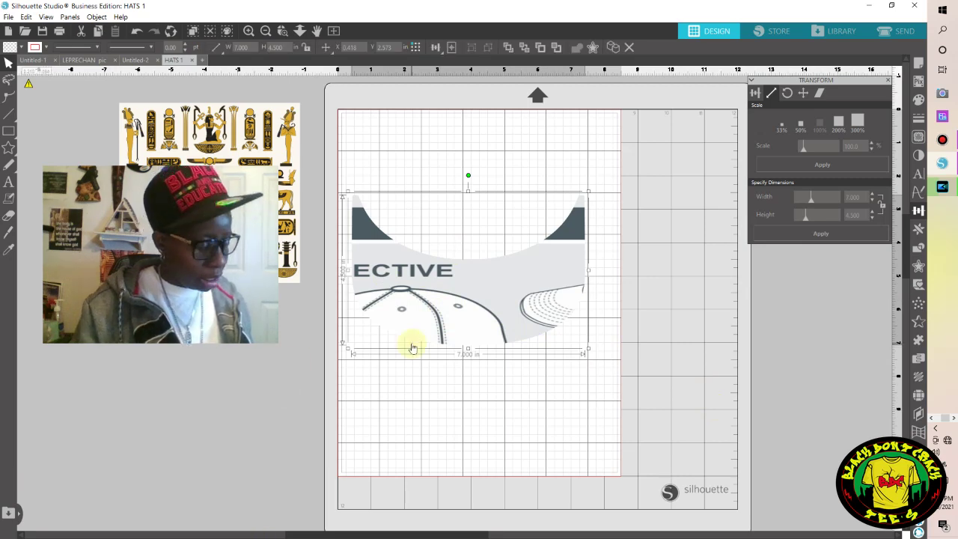
key(i)
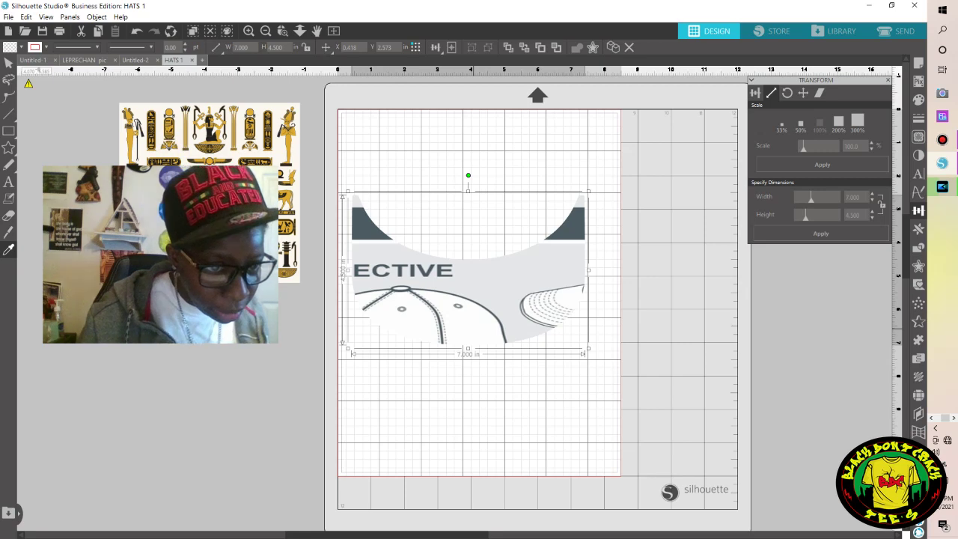
click(137, 124)
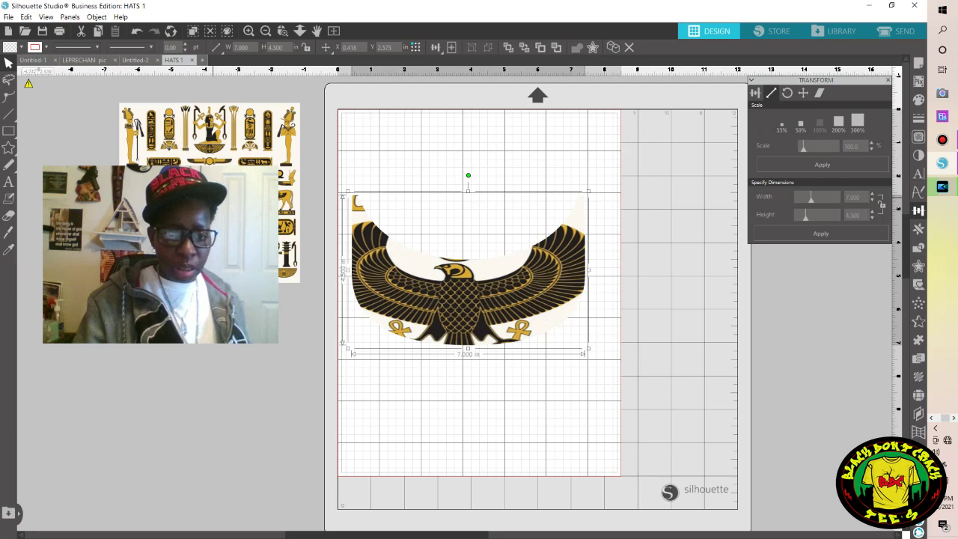
click(794, 386)
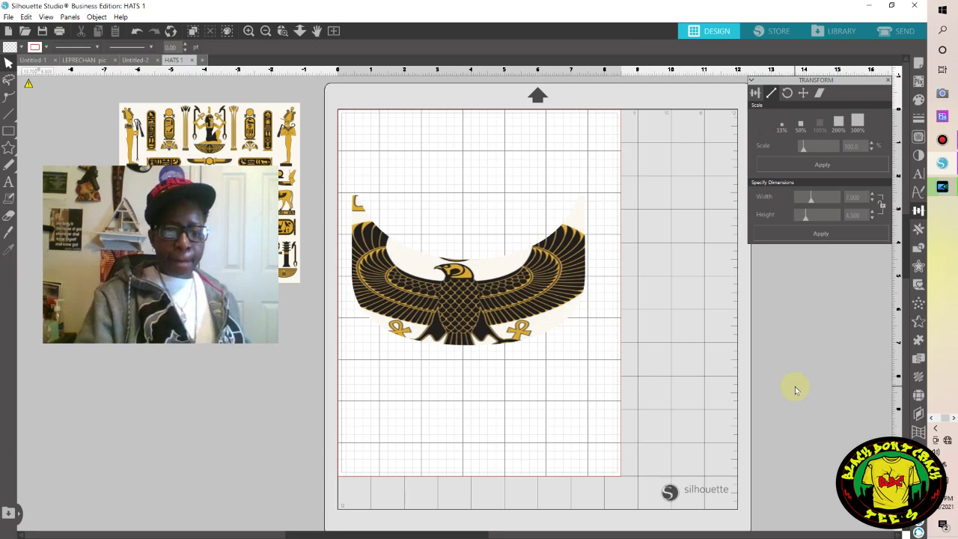
Step: Undo the repeated Eyedropper fill on the visor and clear the selection
click(136, 32)
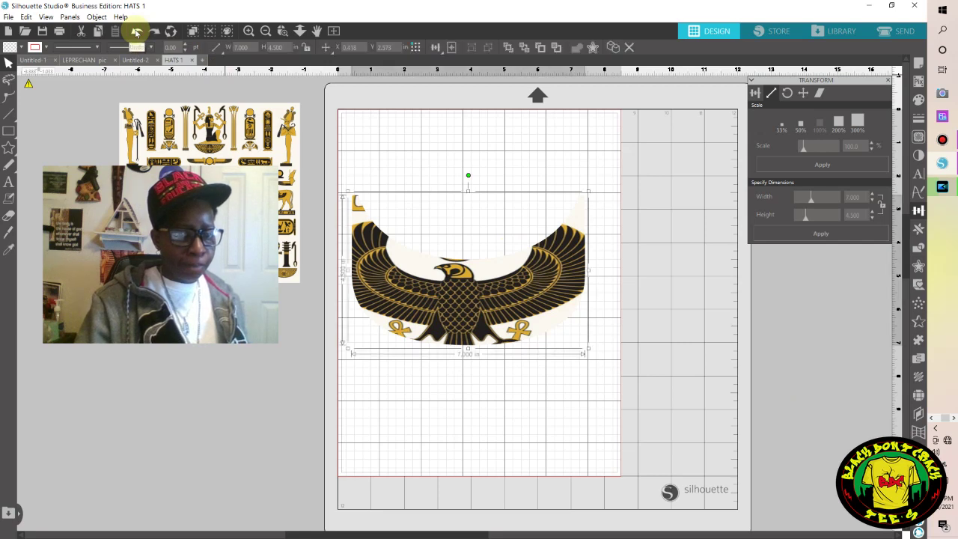
click(136, 33)
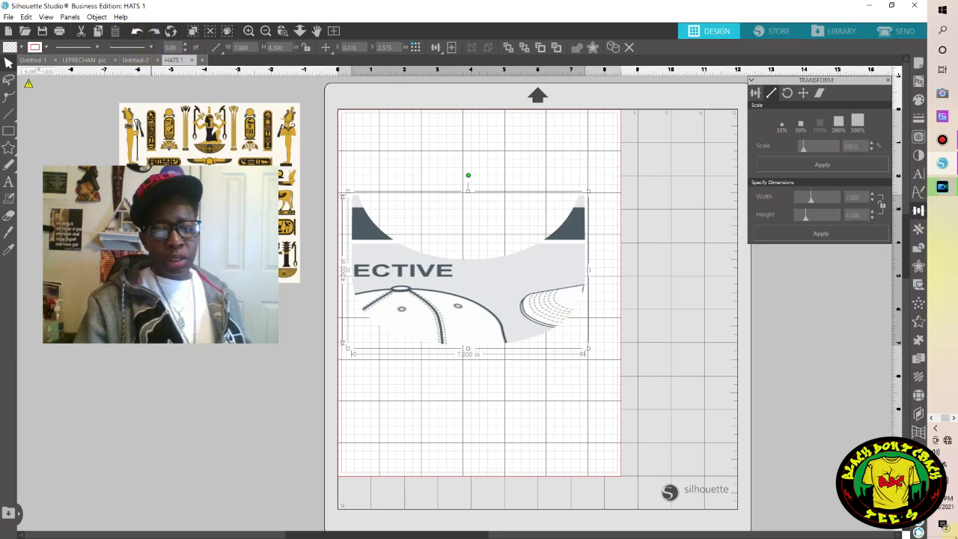
click(777, 363)
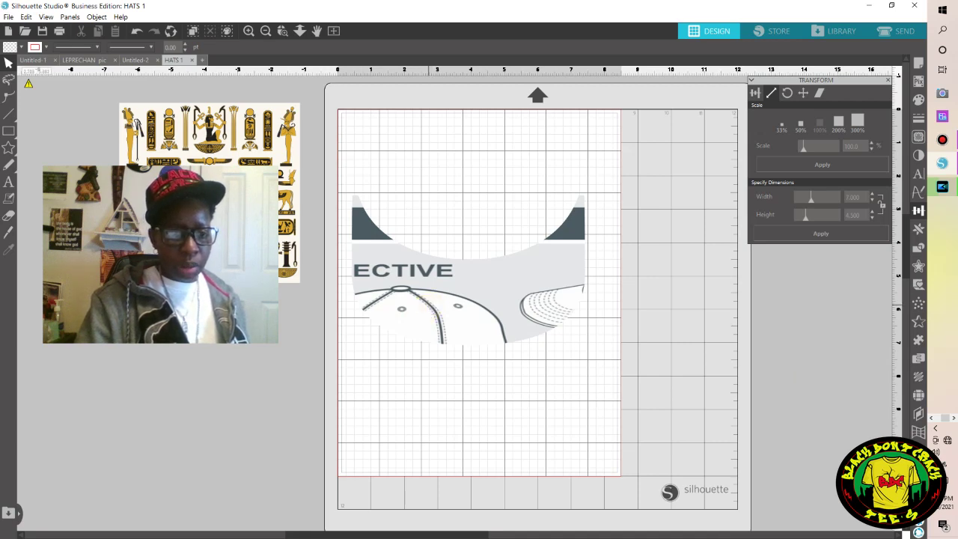
click(343, 255)
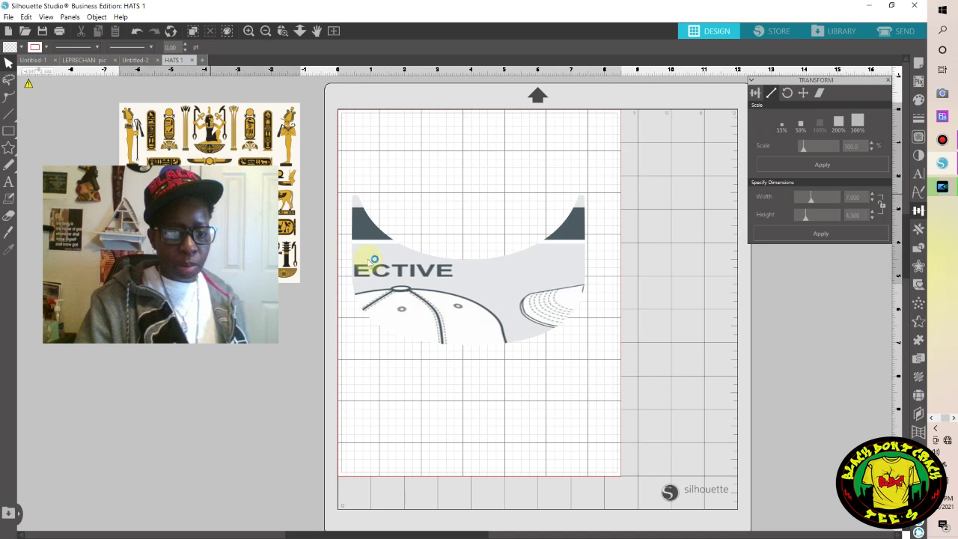
Step: Move the Egyptian pattern image over the visor and enlarge it to about 7.9 in wide so it covers the whole shape
drag(257, 183, 493, 262)
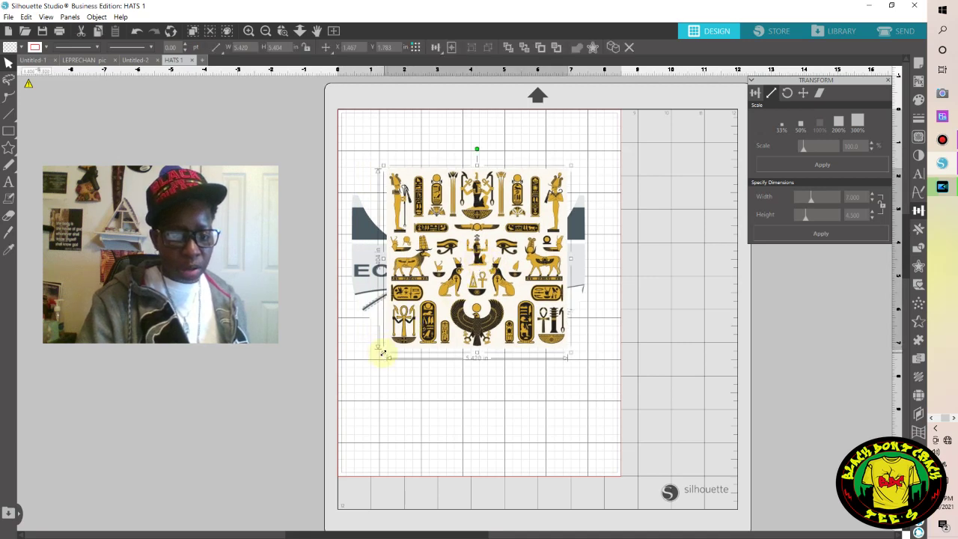
drag(382, 351, 341, 394)
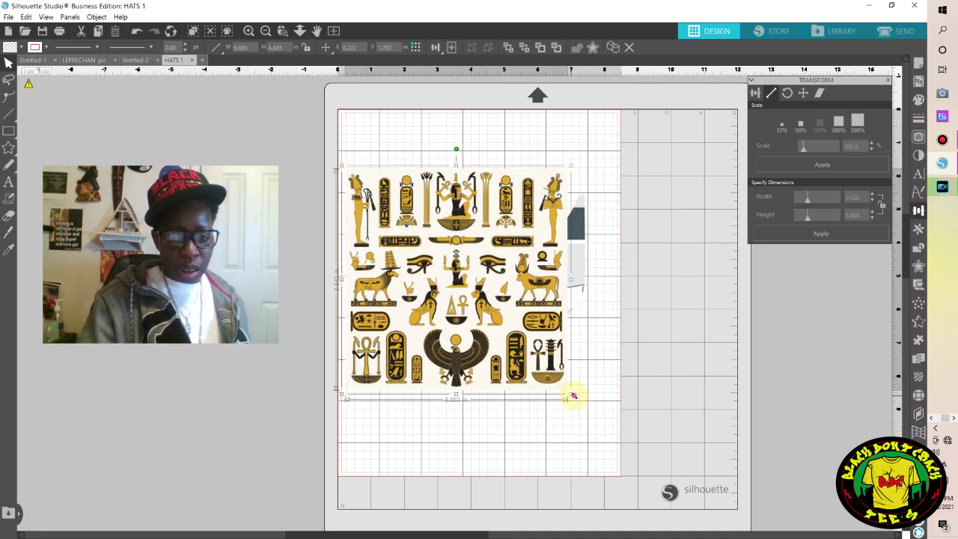
drag(599, 421, 612, 434)
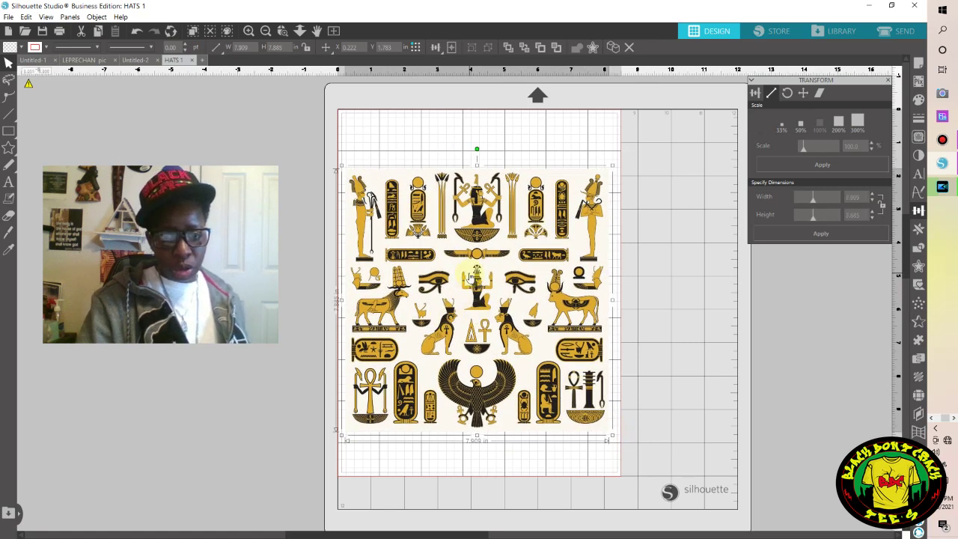
Step: Send the Egyptian pattern image to the back and nudge the visor slightly to position it over the symbols
right_click(470, 277)
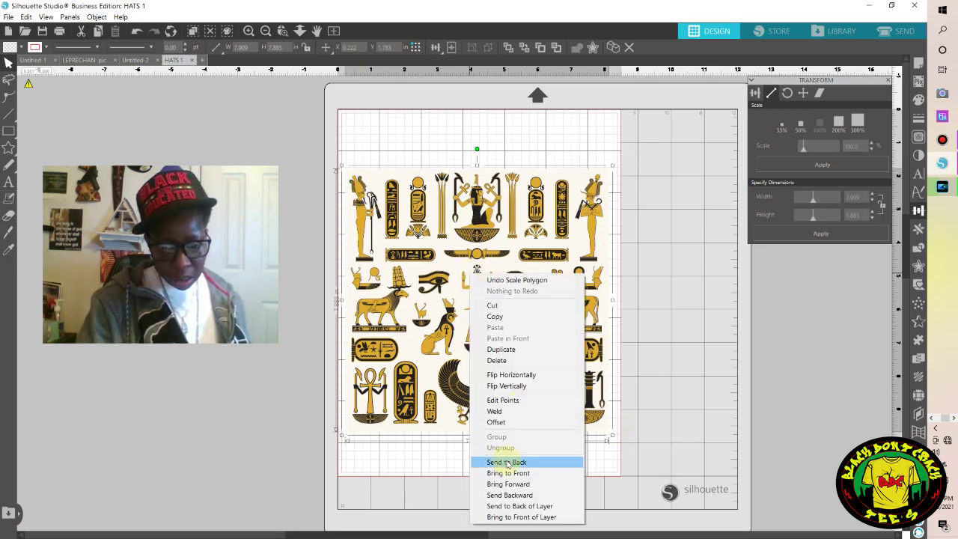
click(507, 462)
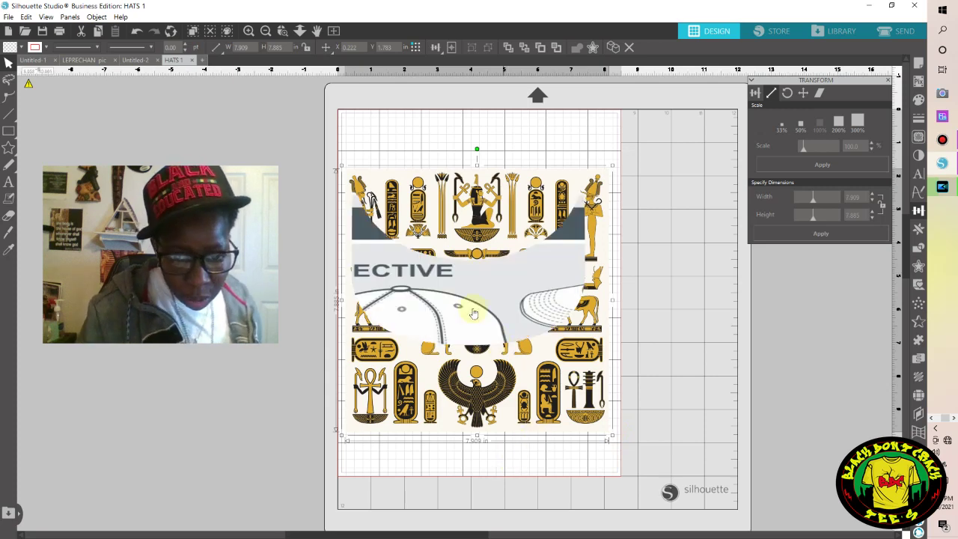
mouse_move(467, 307)
mouse_down()
mouse_move(482, 319)
mouse_move(462, 322)
mouse_move(474, 319)
mouse_up()
click(326, 198)
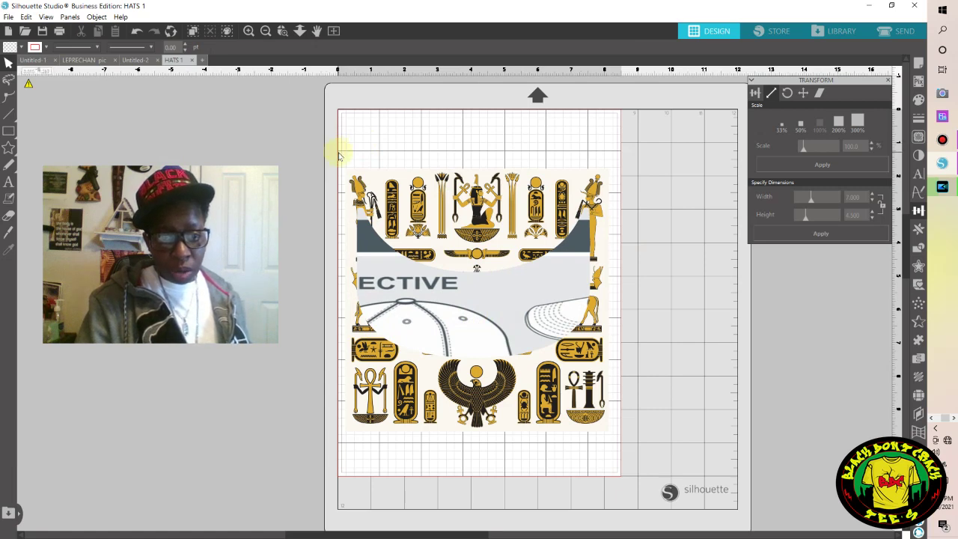
Step: Select the visor and the Egyptian pattern together and crop the pattern to the visor shape
drag(338, 155, 638, 453)
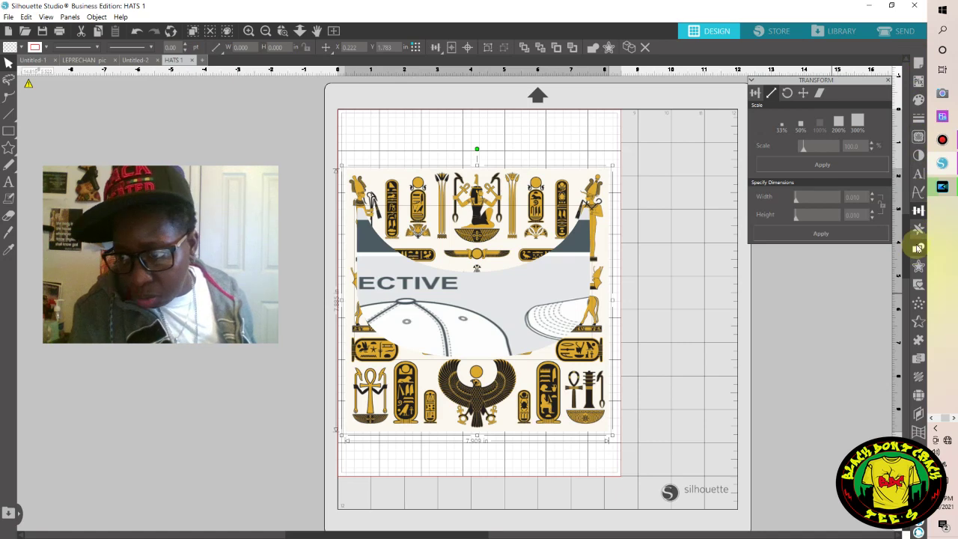
click(918, 253)
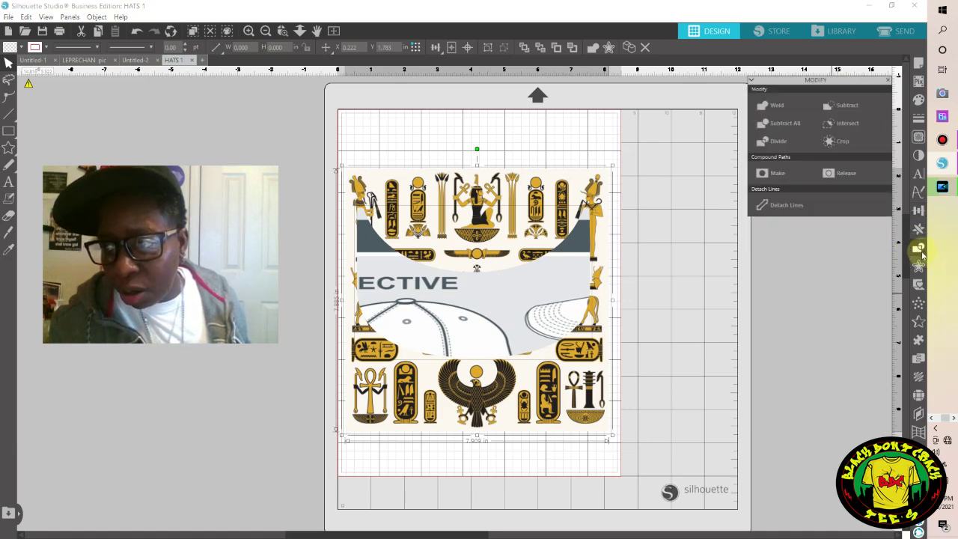
click(841, 143)
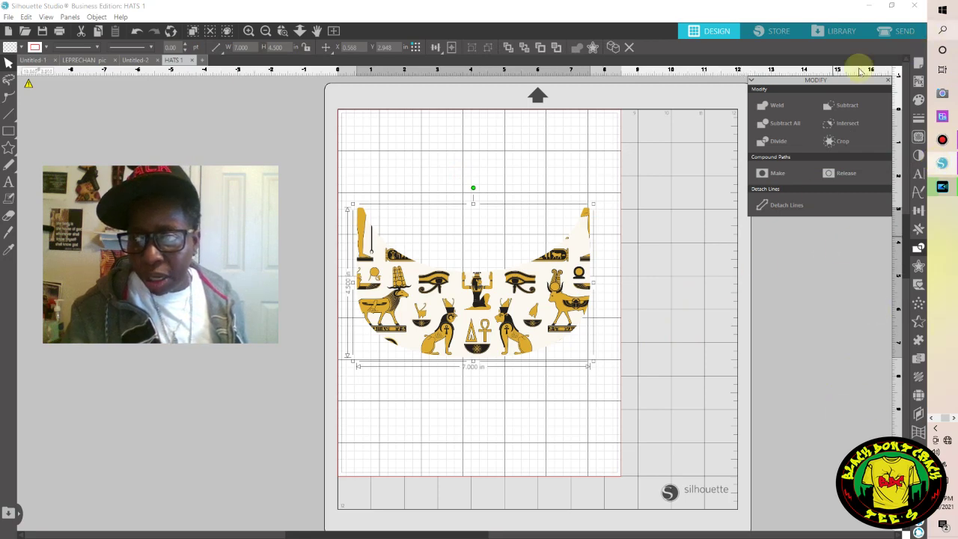
Step: Deselect the cropped brim and turn on registration marks for the page
click(919, 64)
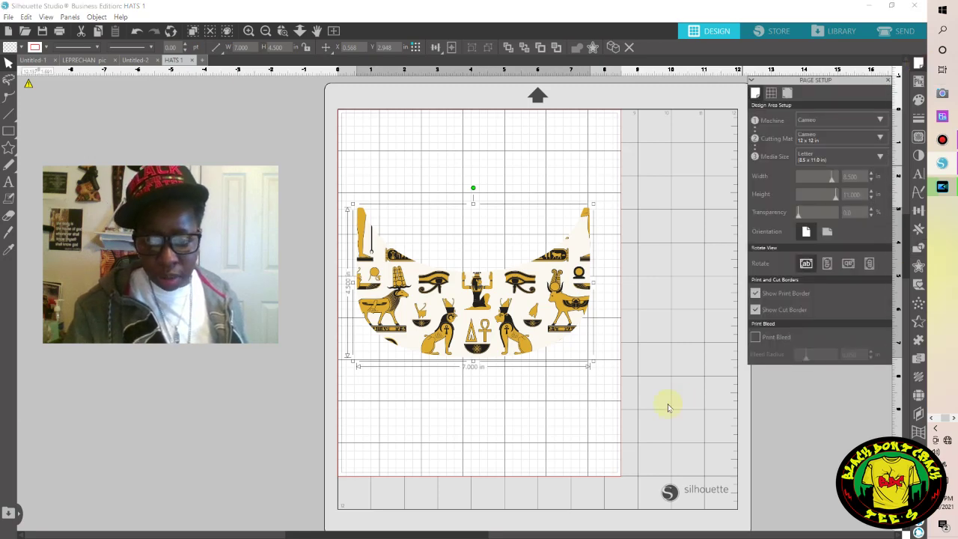
click(733, 144)
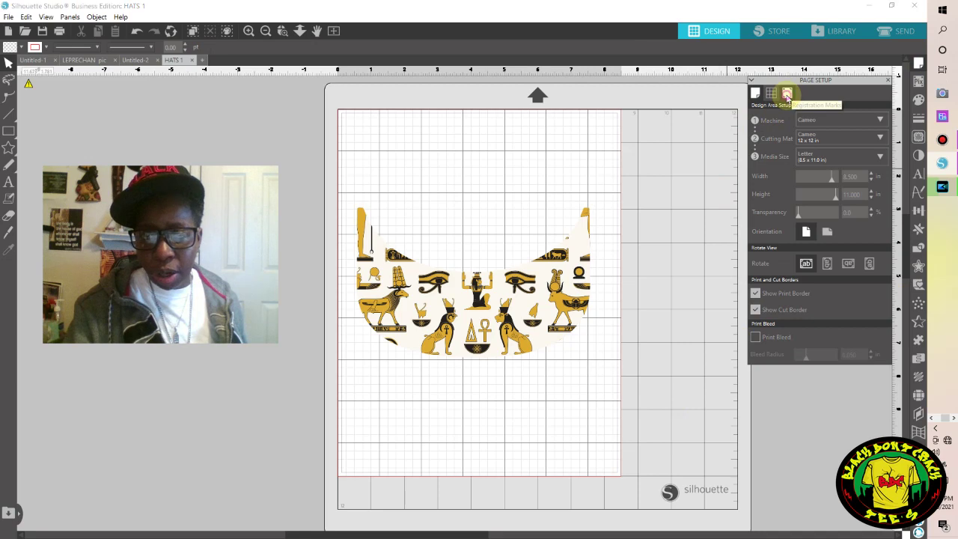
click(787, 96)
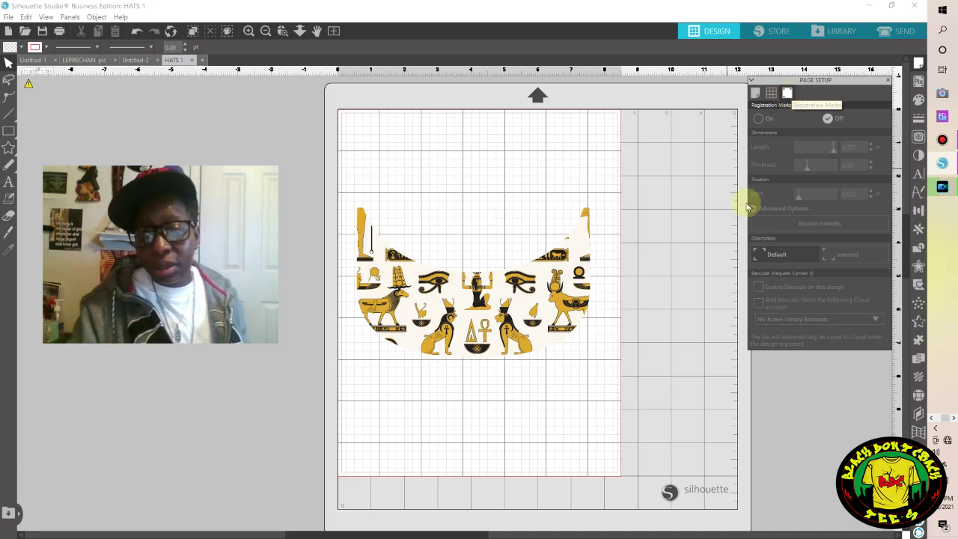
click(758, 119)
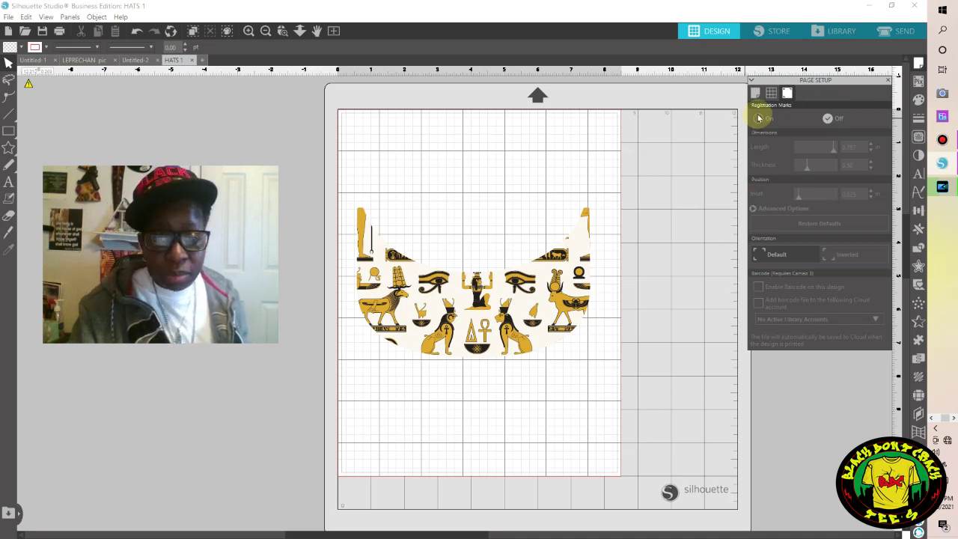
Step: Turn on the page's registration marks and rotate the cropped brim about 90 degrees counterclockwise so it stands upright between them
click(758, 119)
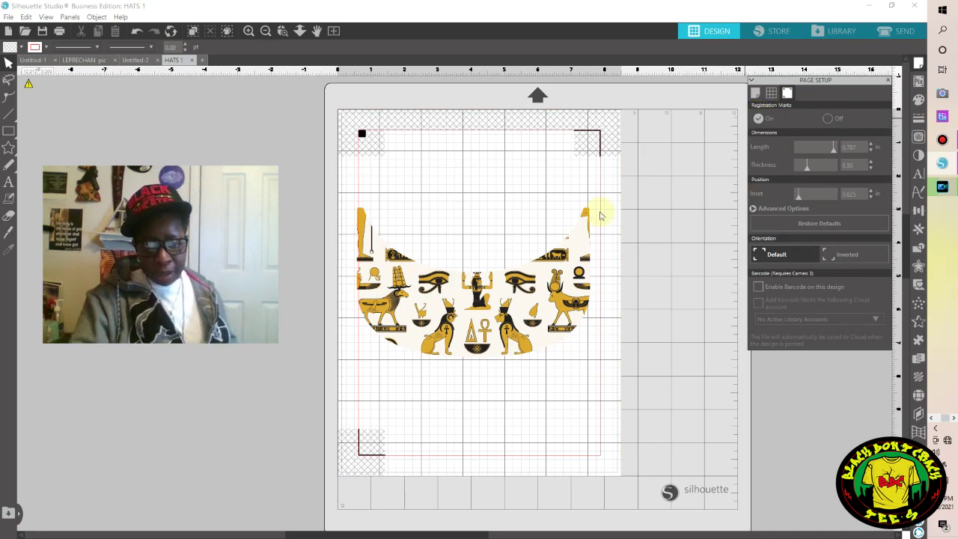
click(471, 310)
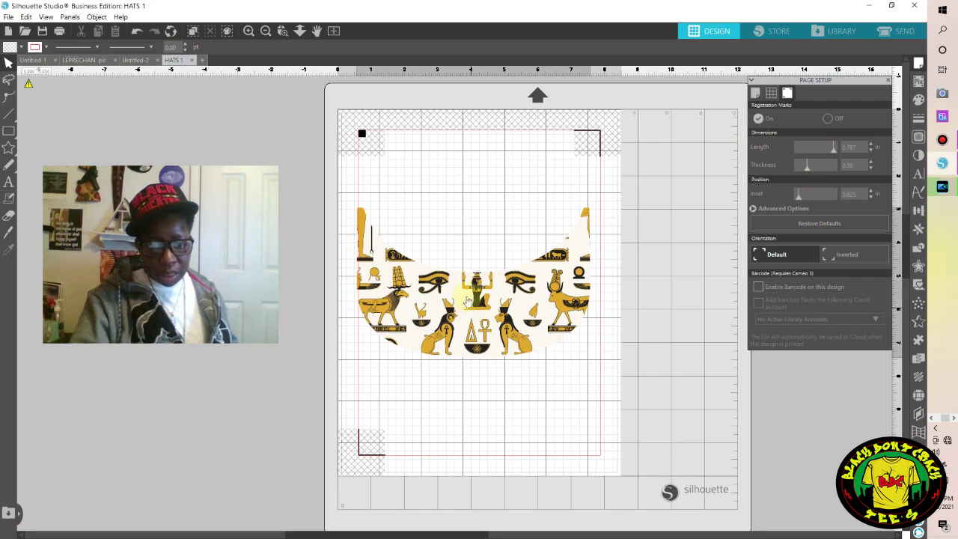
click(358, 217)
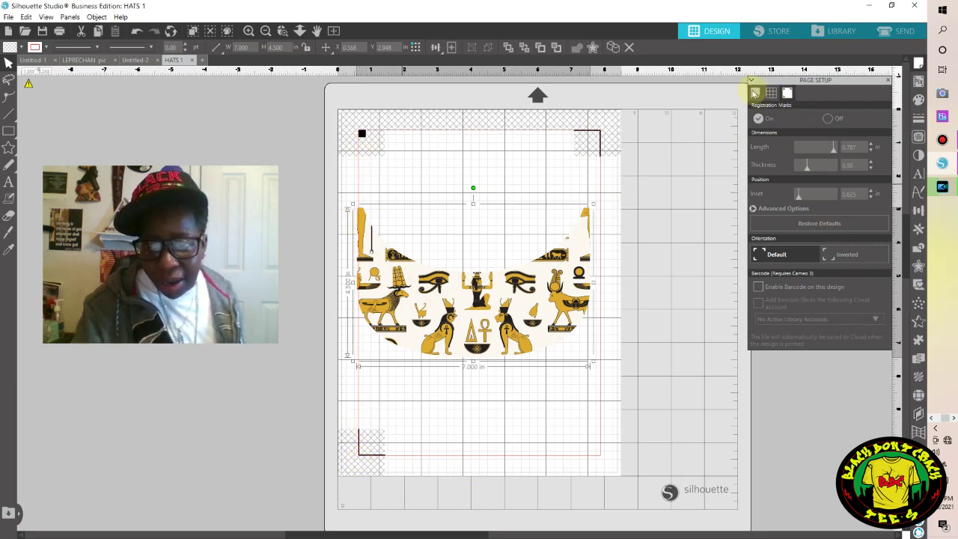
click(755, 94)
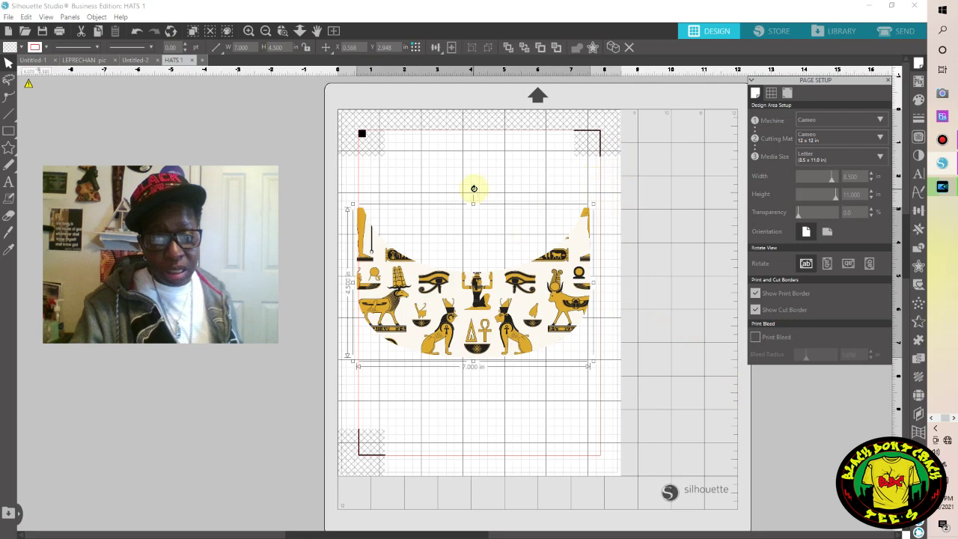
drag(474, 187, 413, 280)
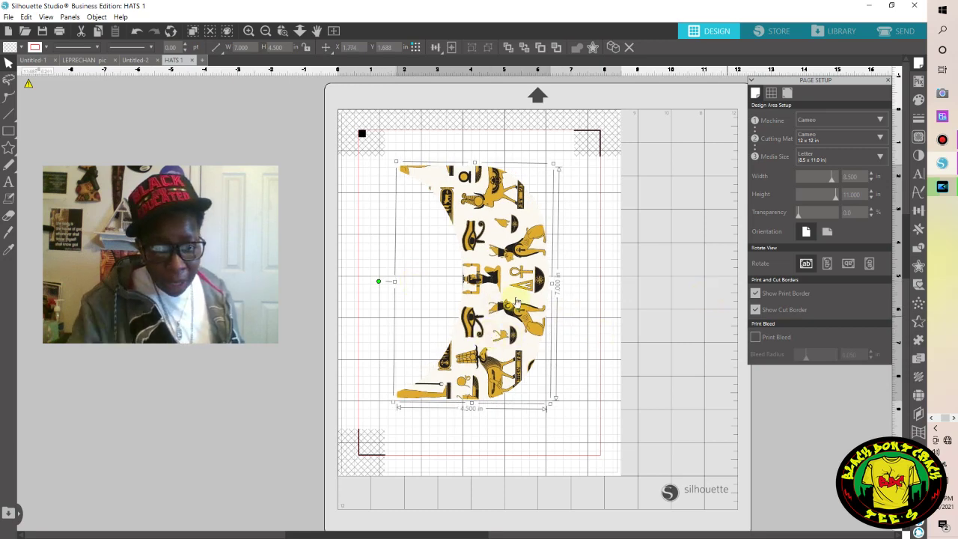
click(513, 292)
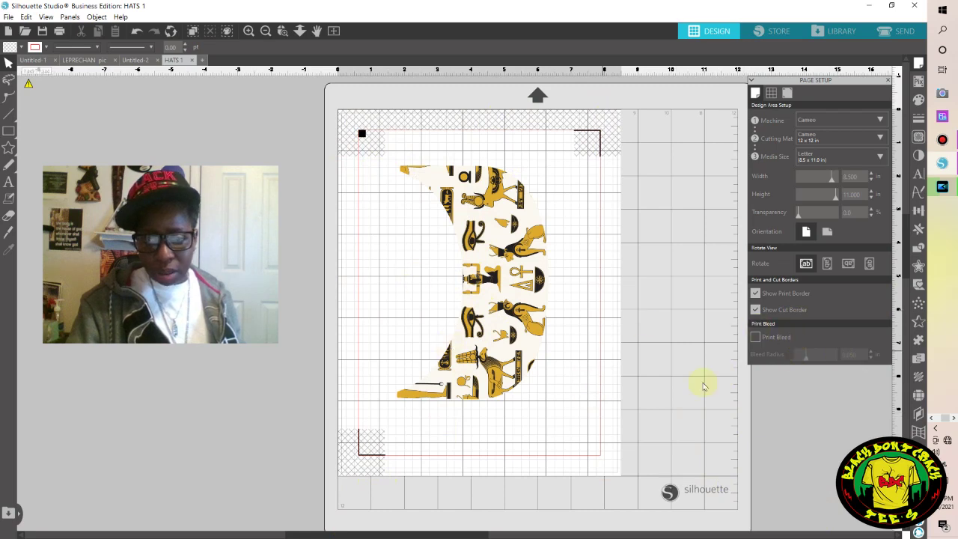
Step: Hide the cut border and trace the brim's outer edge at a 100% threshold, using a trace area about 5.3 by 8.6 in around it
click(756, 311)
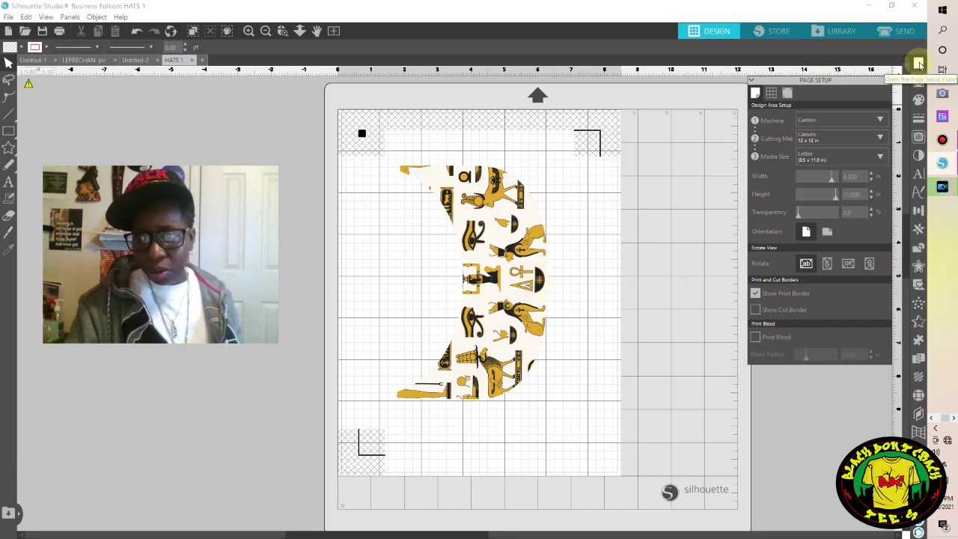
click(917, 139)
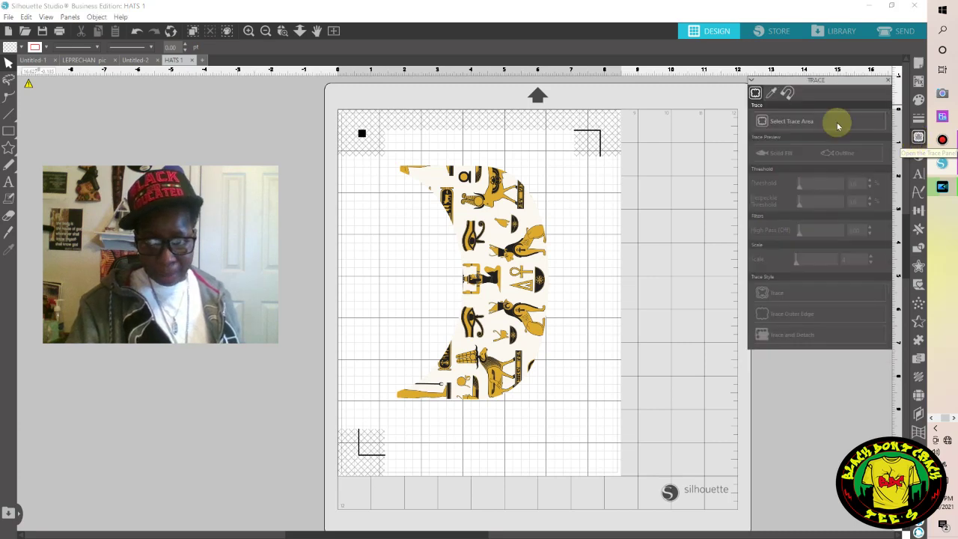
click(796, 122)
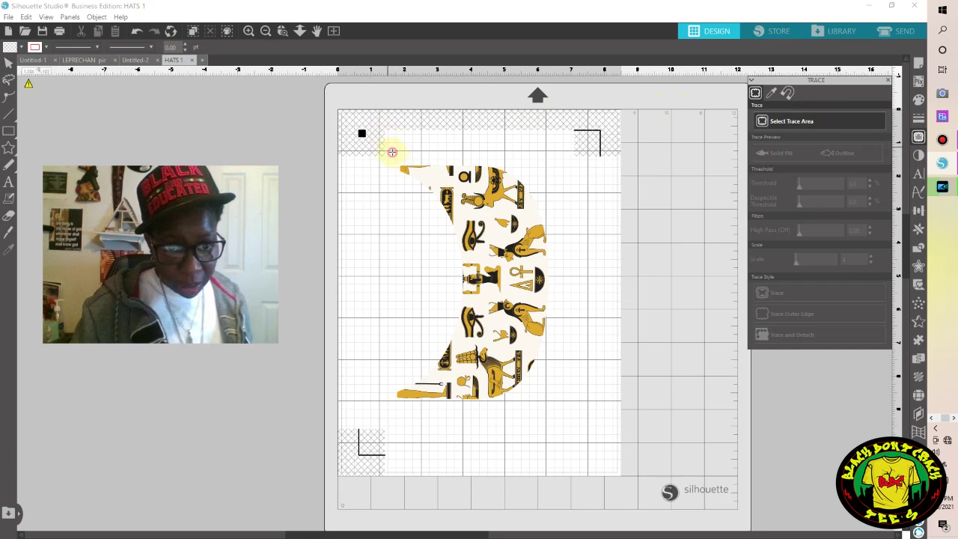
mouse_move(391, 153)
mouse_down()
mouse_move(438, 214)
mouse_move(469, 229)
mouse_up()
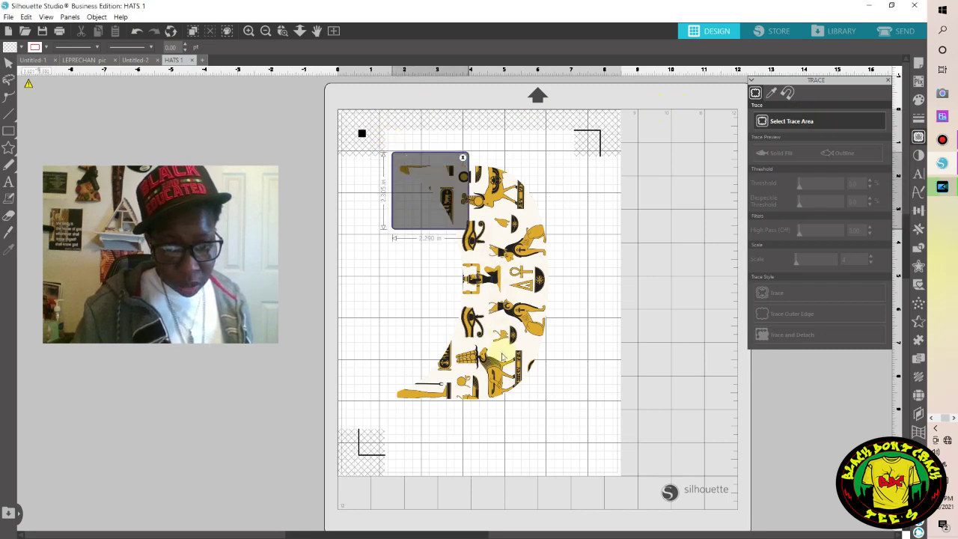
mouse_move(503, 357)
mouse_down()
mouse_move(534, 427)
mouse_move(570, 442)
mouse_up()
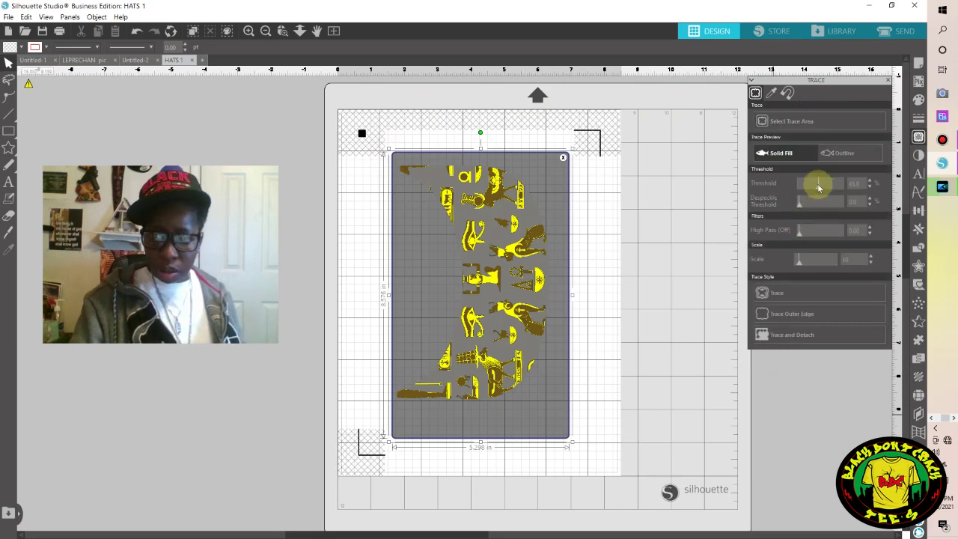
drag(819, 187, 838, 187)
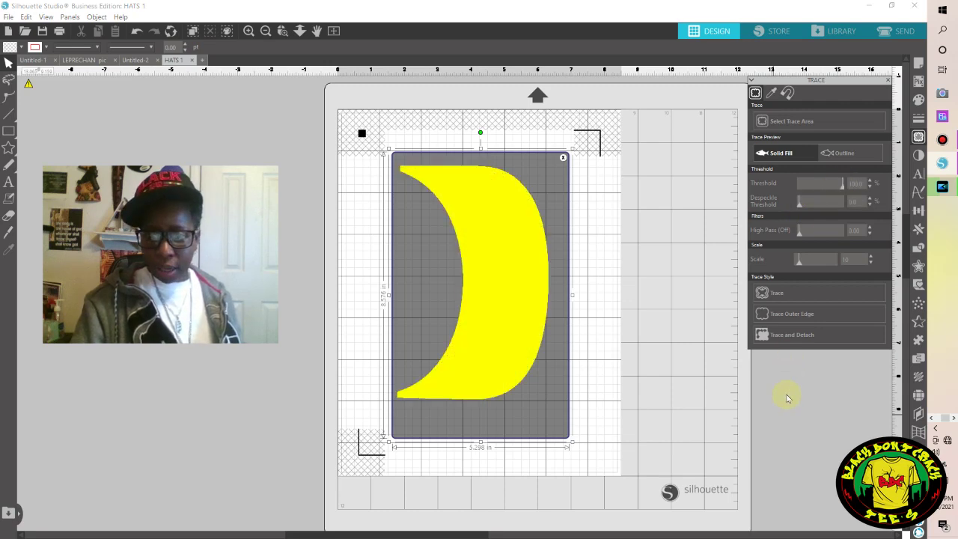
click(781, 317)
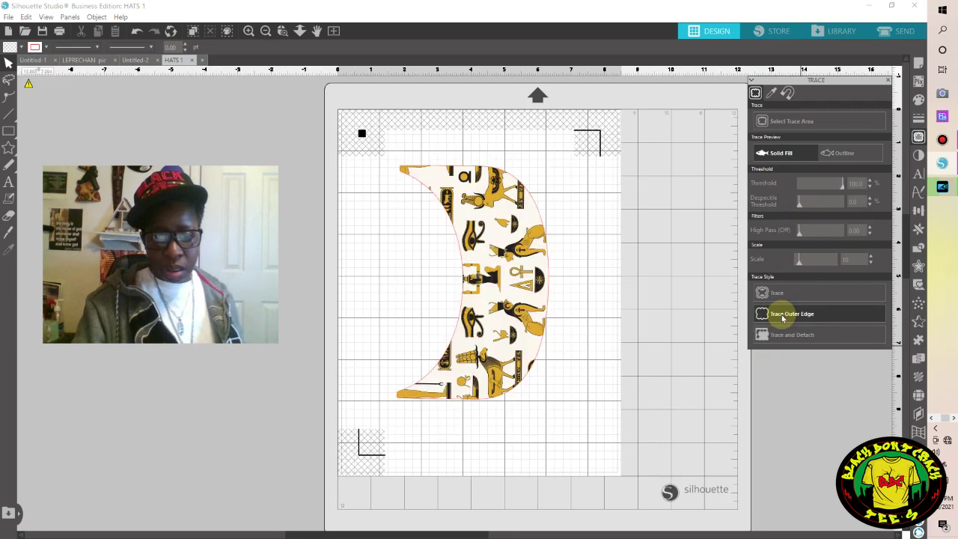